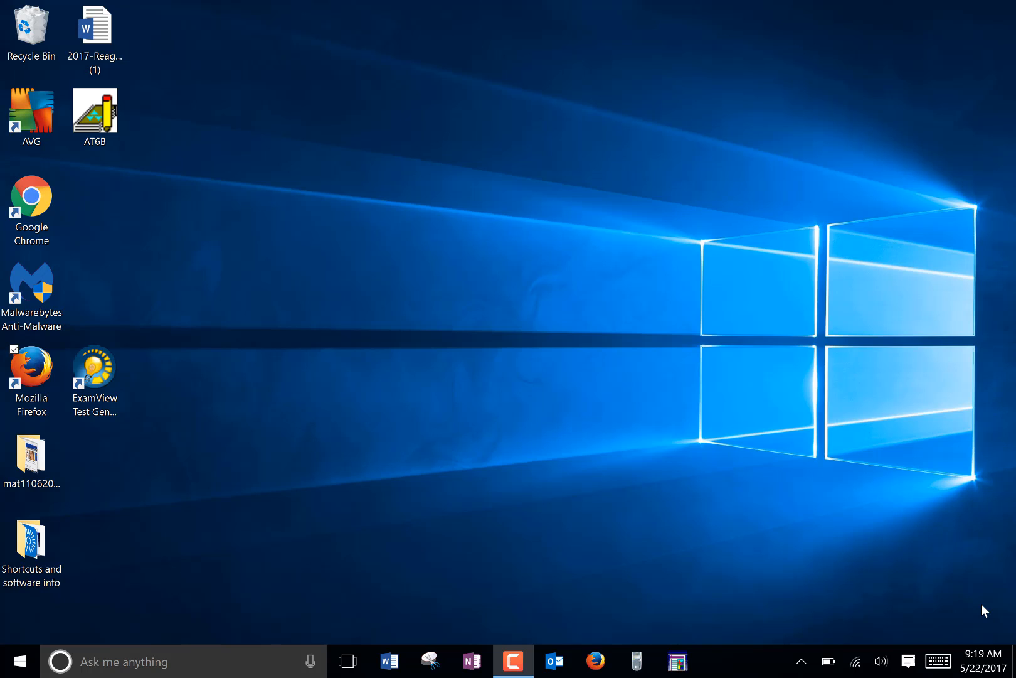
Step: Open Firefox and sign in to the MyCCCTI portal from the college website using the prefilled account credentials
click(590, 670)
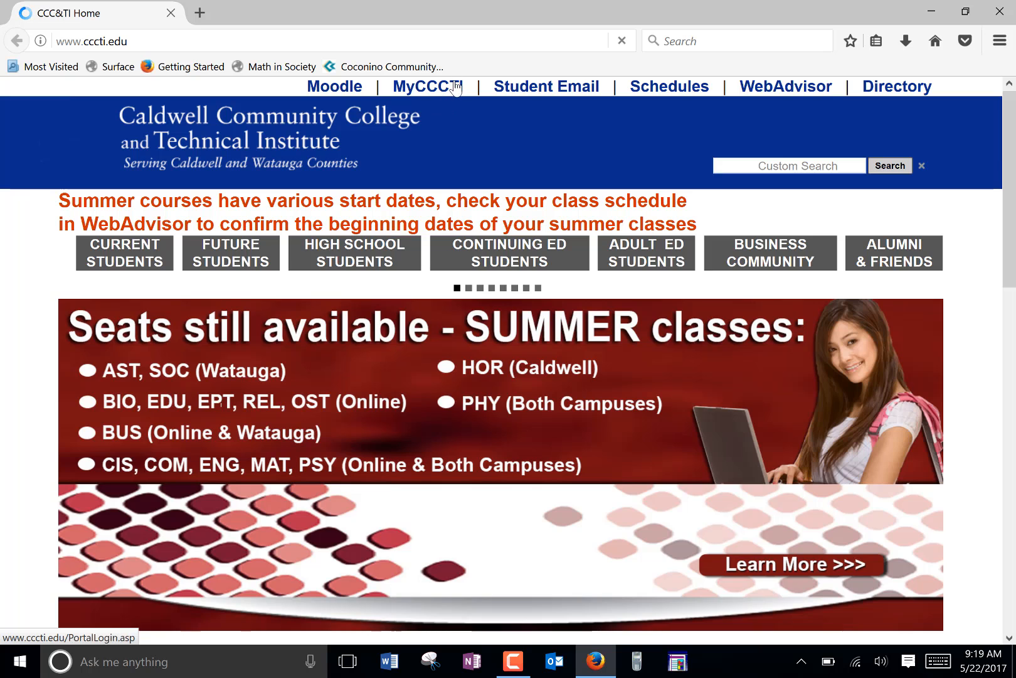
click(453, 87)
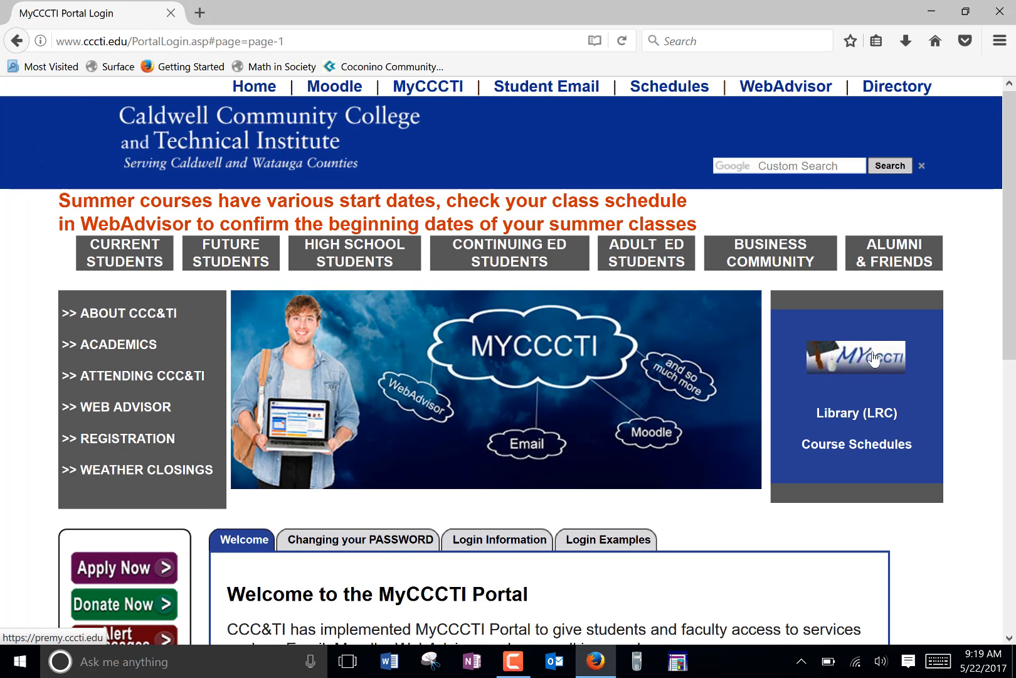
click(874, 357)
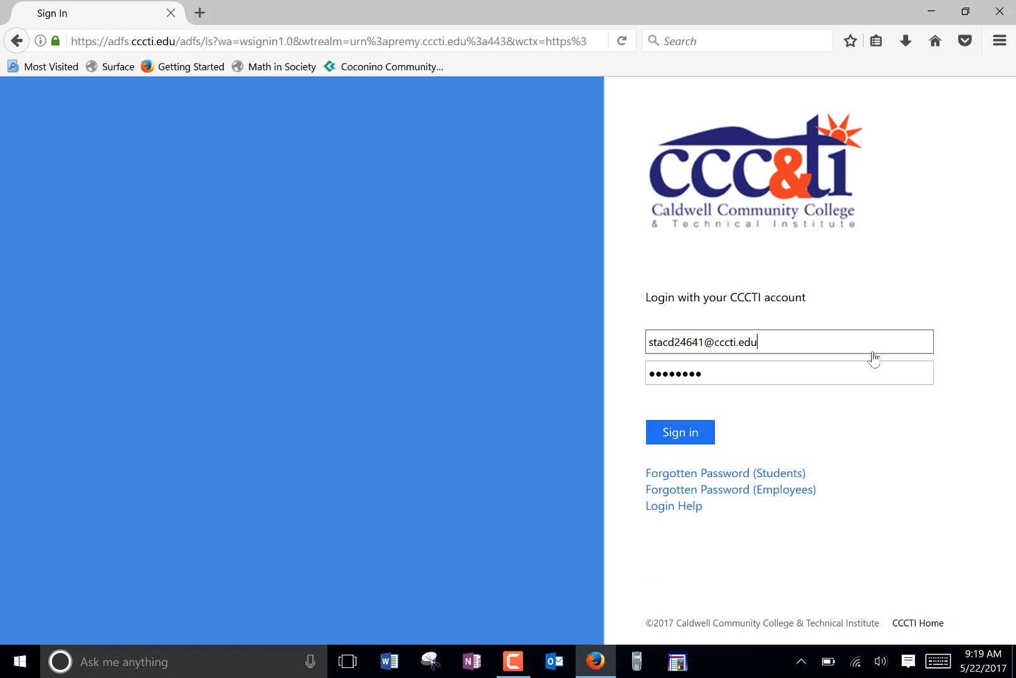
click(693, 432)
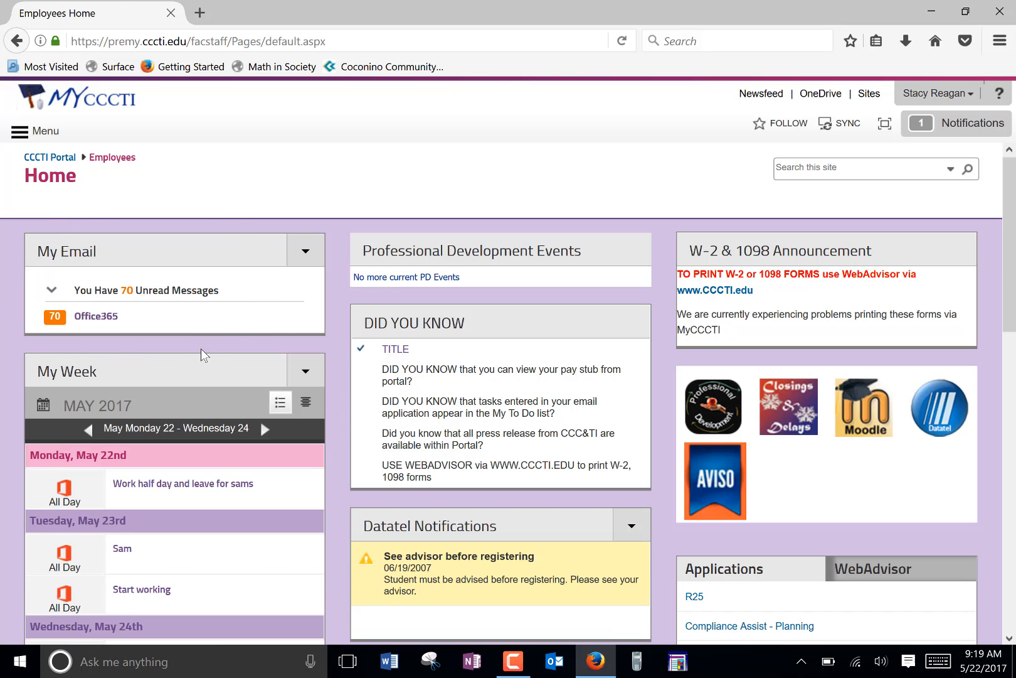
click(199, 13)
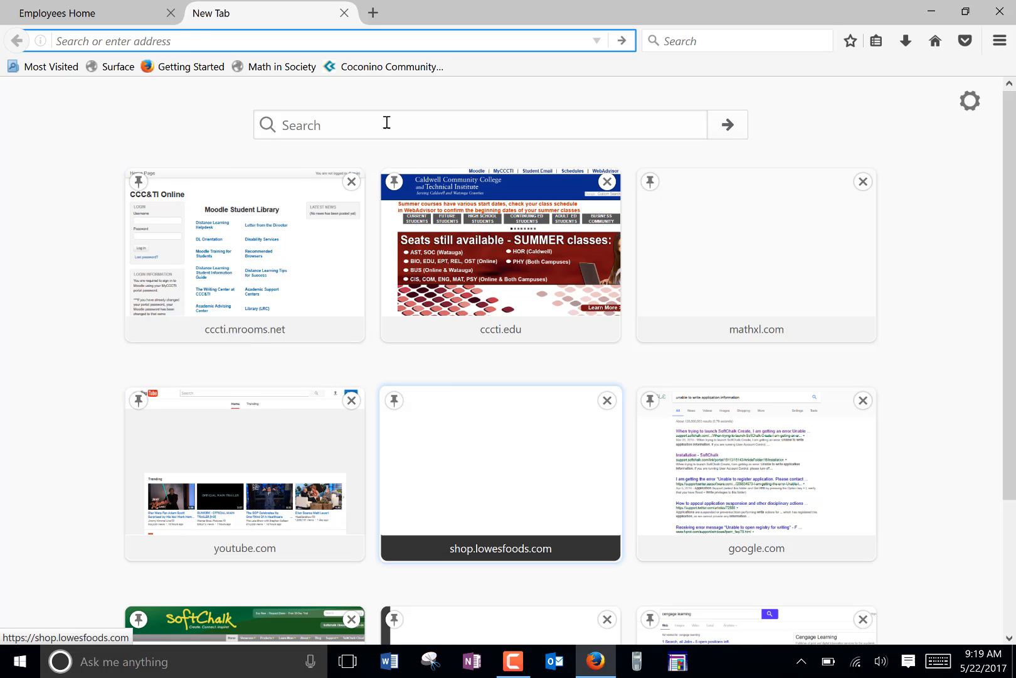
text(www.google.com/)
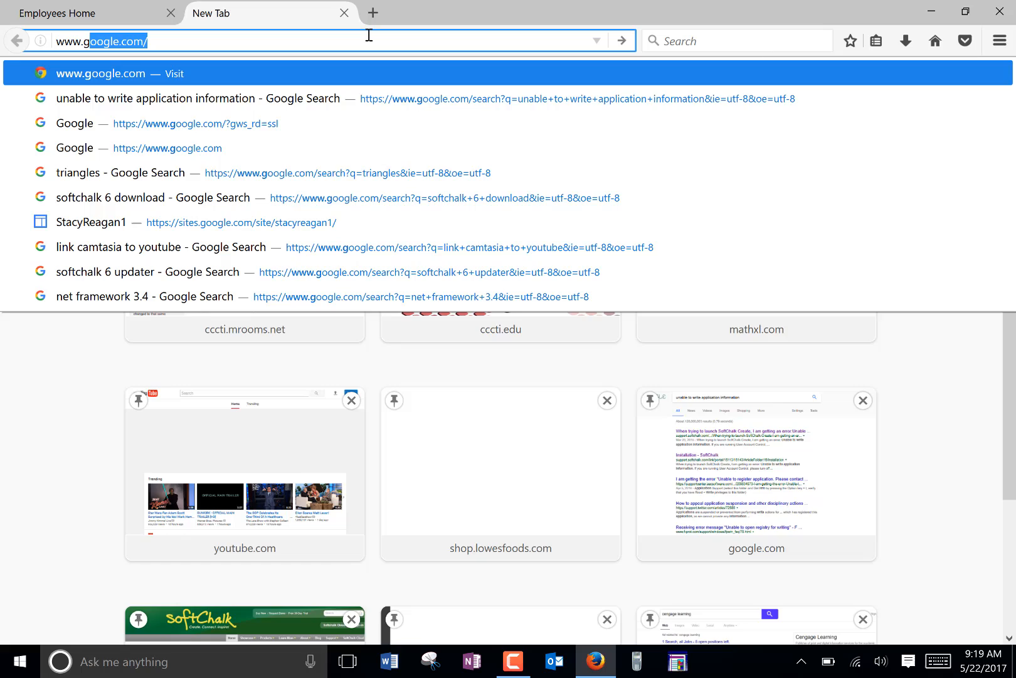
key(Return)
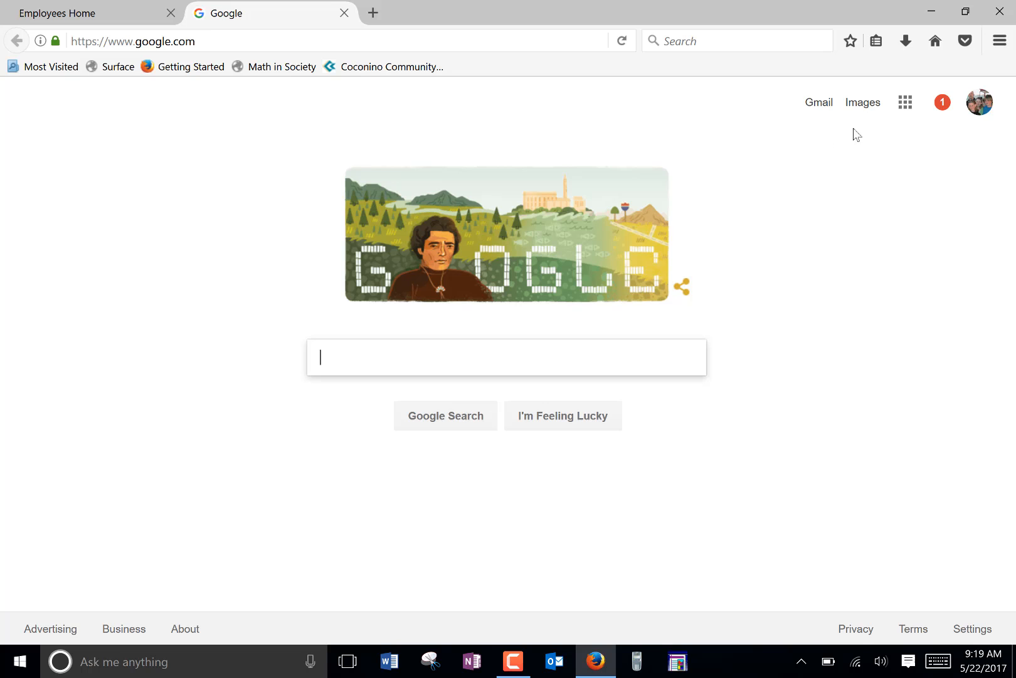
click(903, 107)
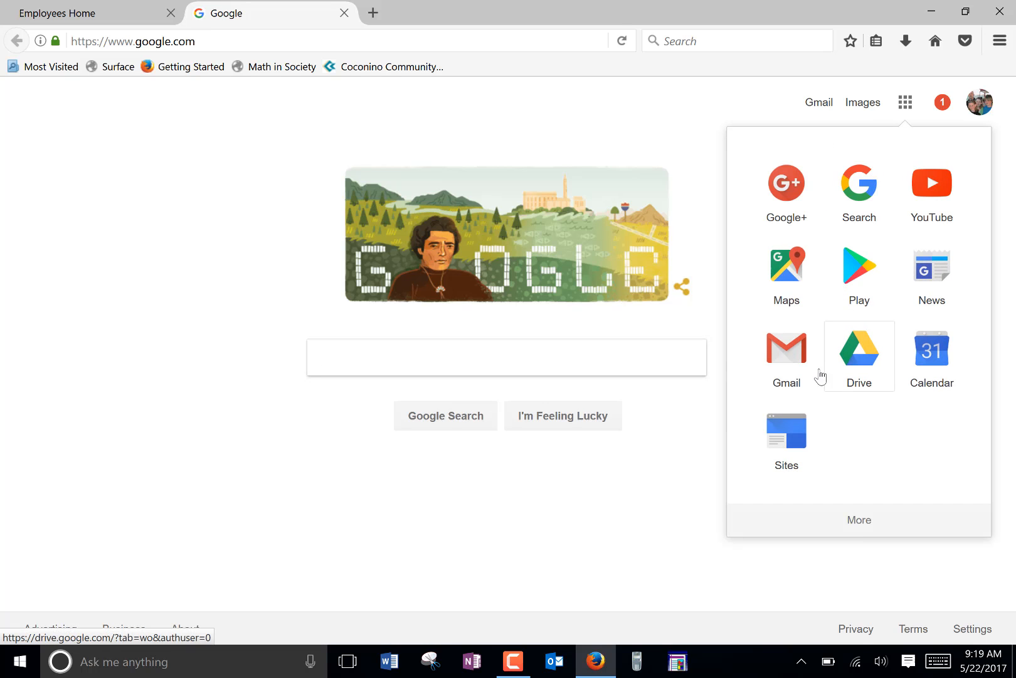
click(789, 433)
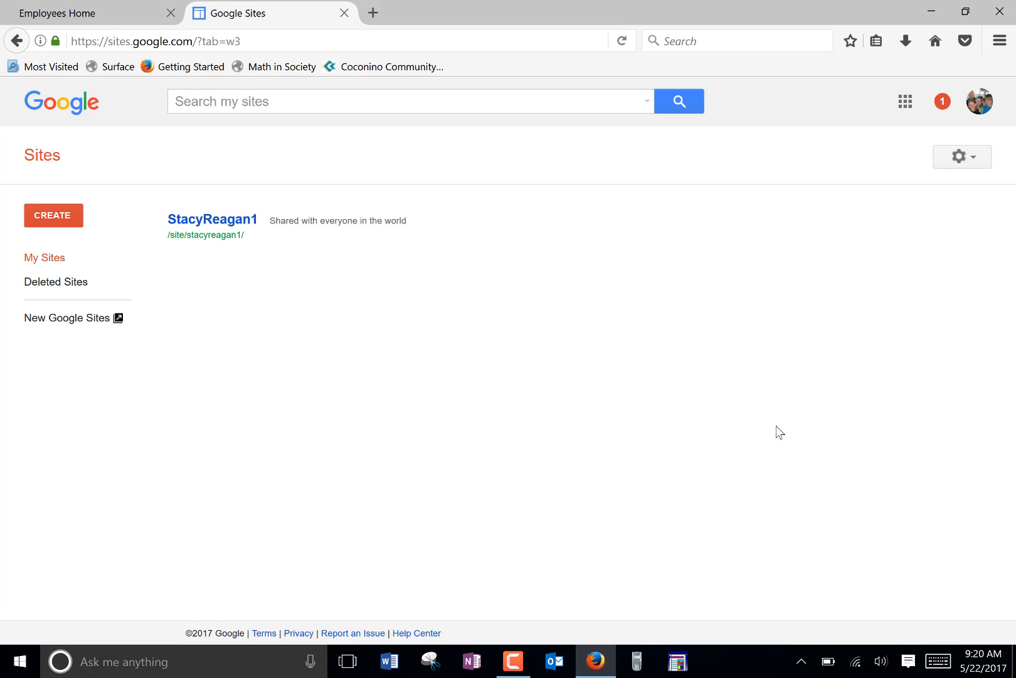
Step: Create a blank site in new Sites and display the available themes
click(46, 213)
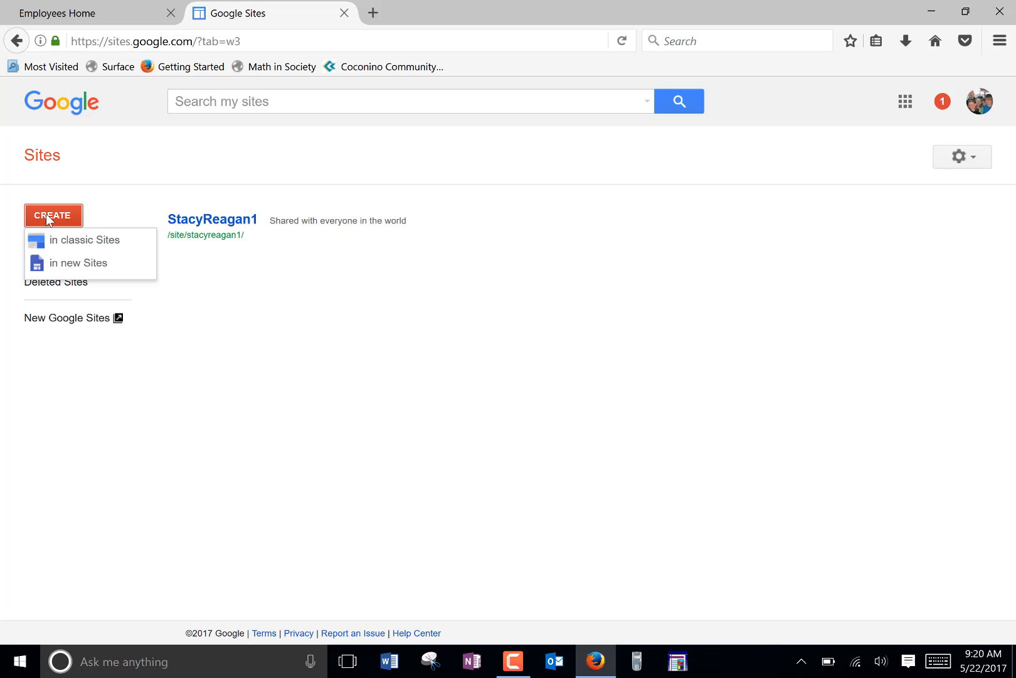
click(56, 264)
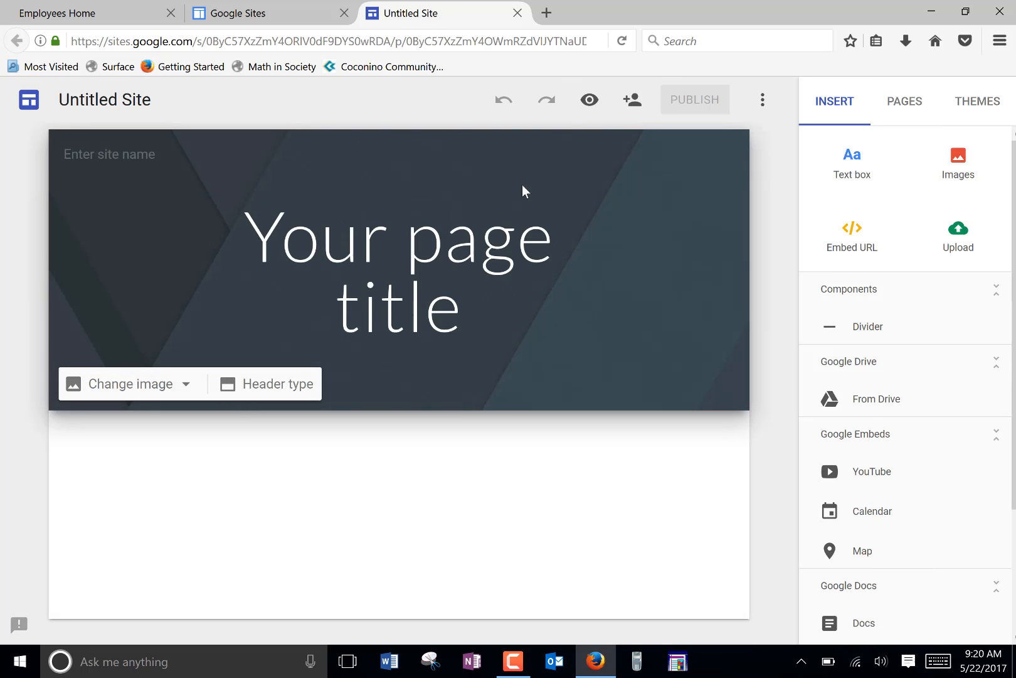
click(976, 109)
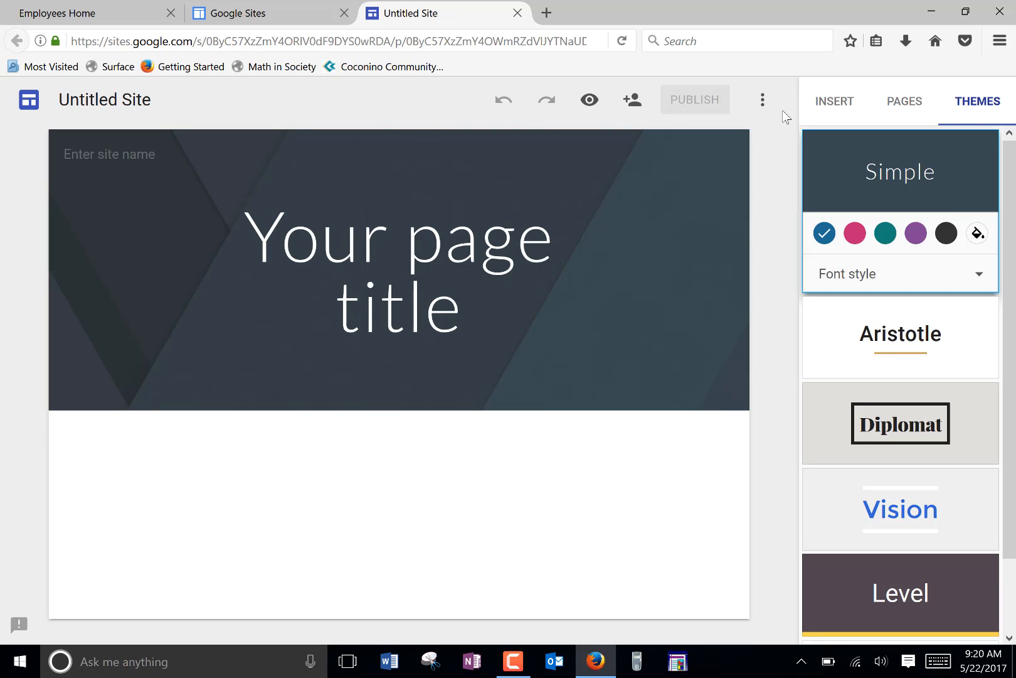
Step: Replace the placeholder page title in the header with the site owner's full name
click(314, 285)
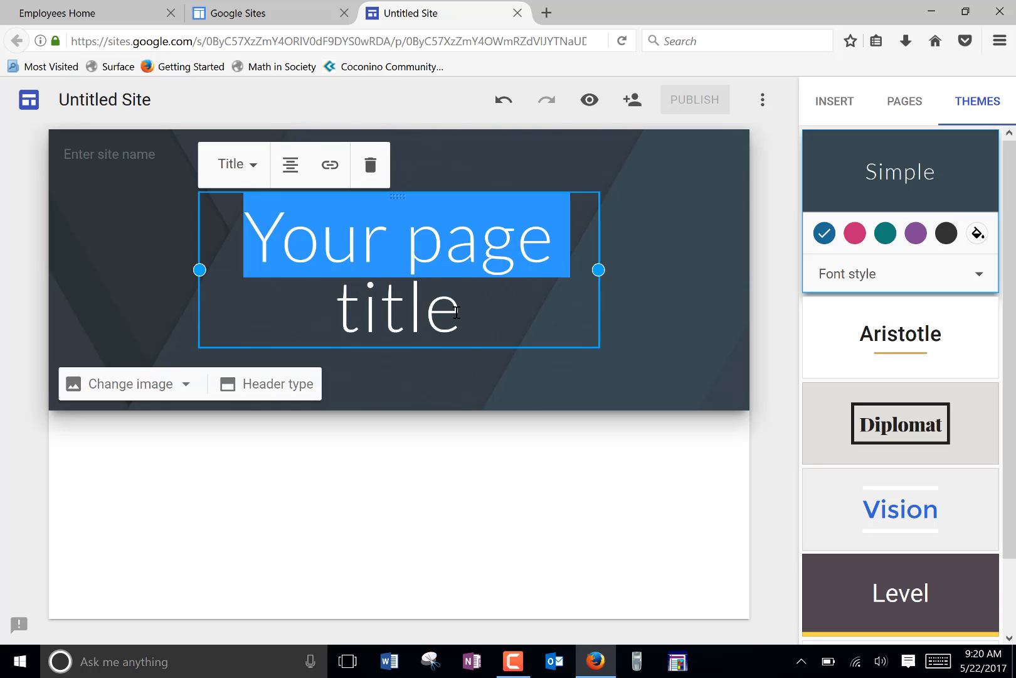
drag(457, 312, 243, 252)
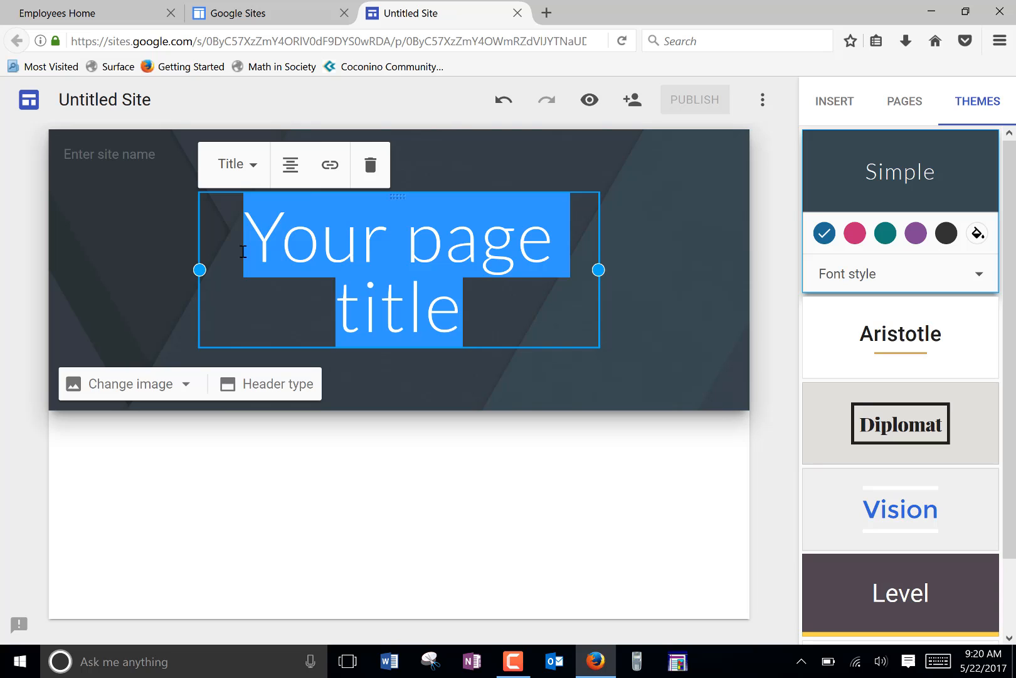
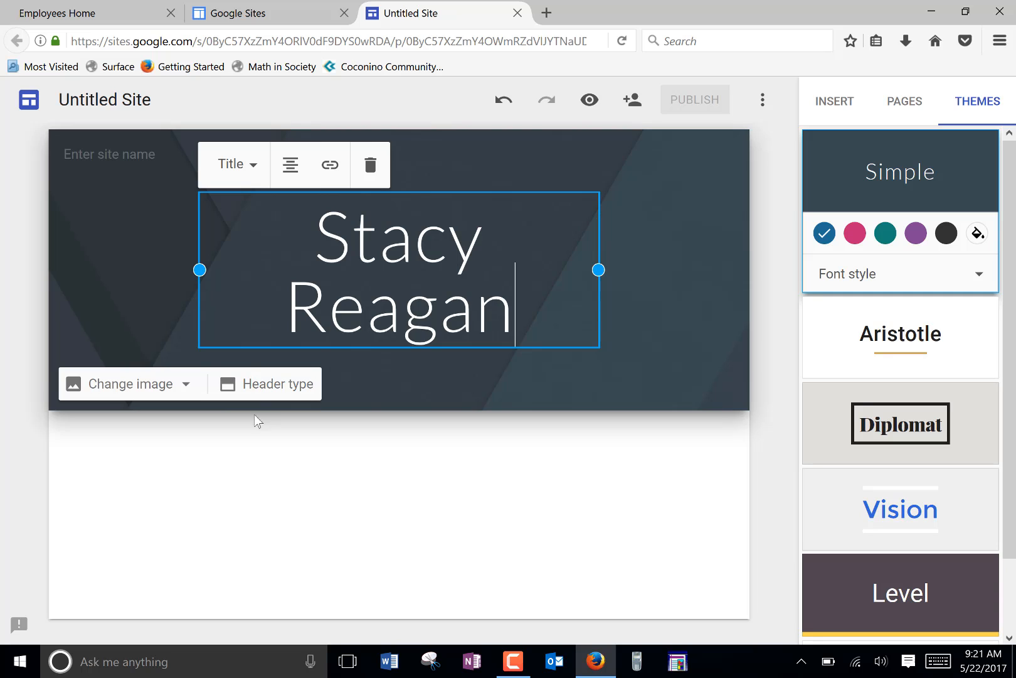
click(155, 384)
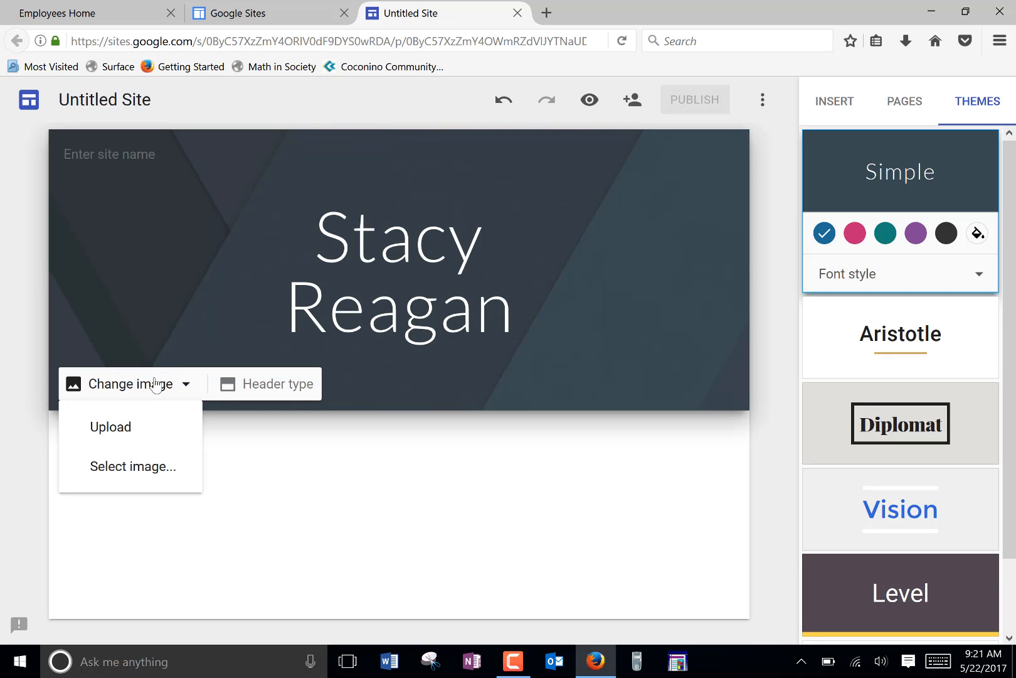
click(141, 471)
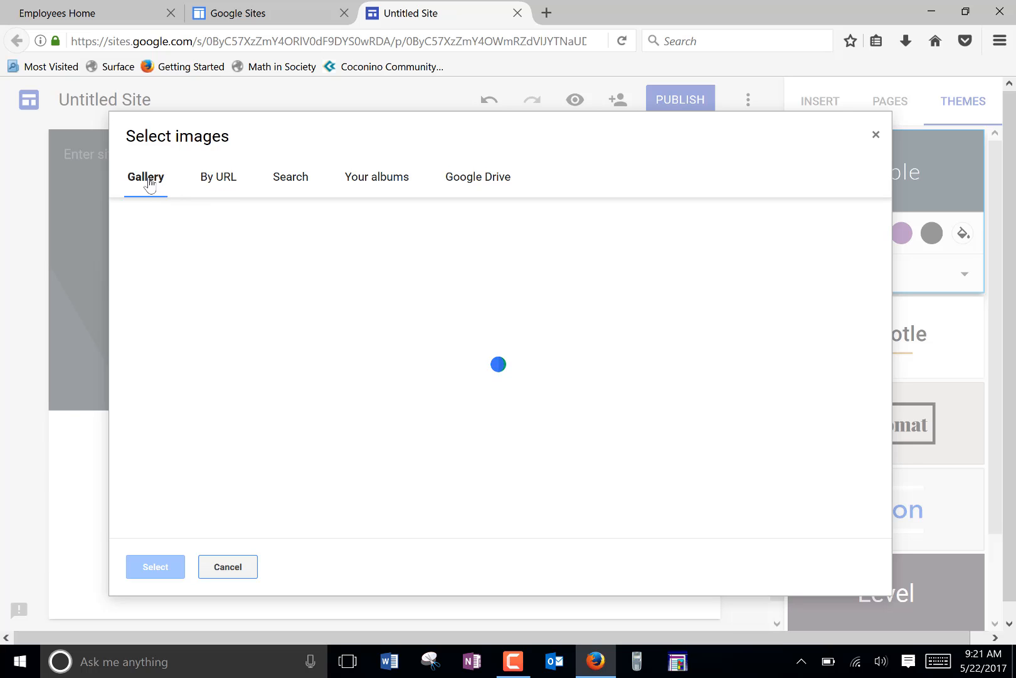
click(876, 139)
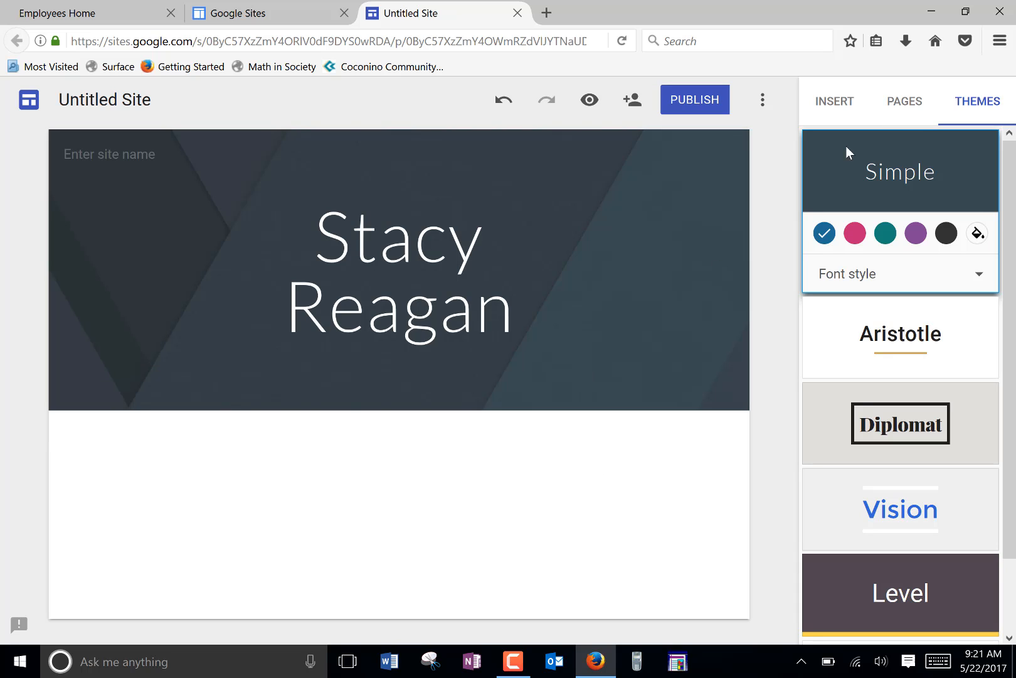
click(901, 110)
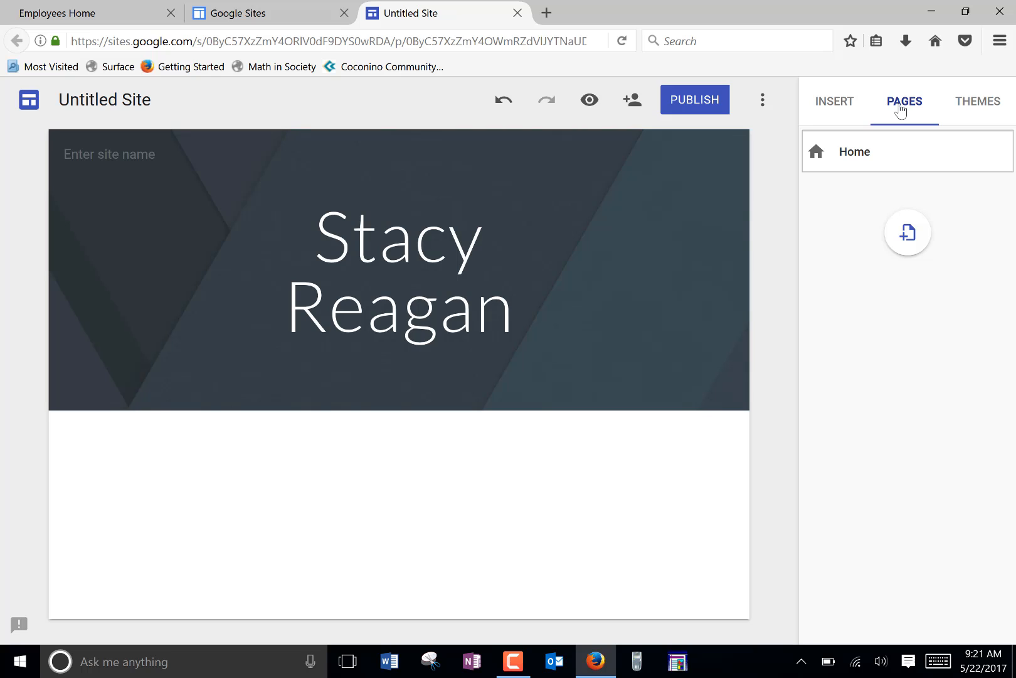
click(908, 234)
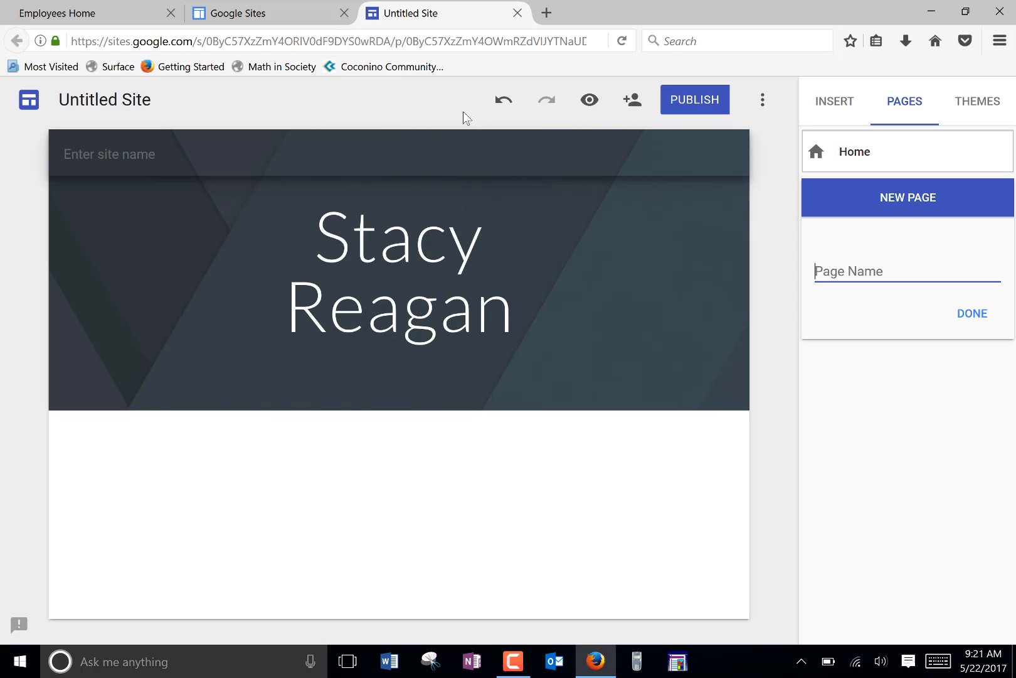
Step: Return to the recent sites, open the existing E-Portfolio Google site and display its list of pages
click(25, 101)
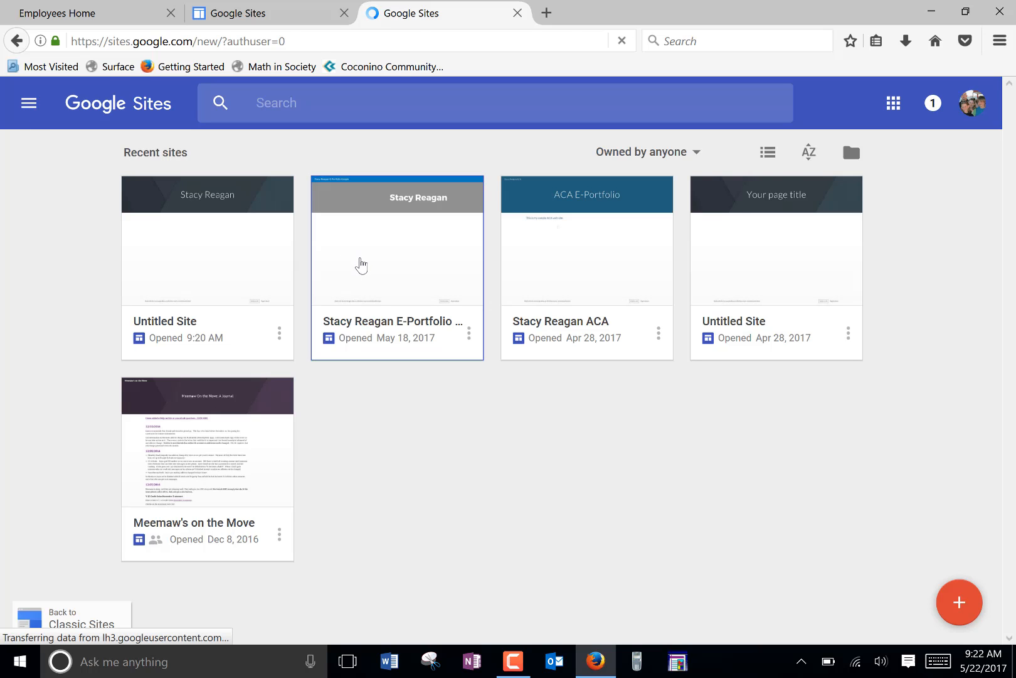
click(361, 266)
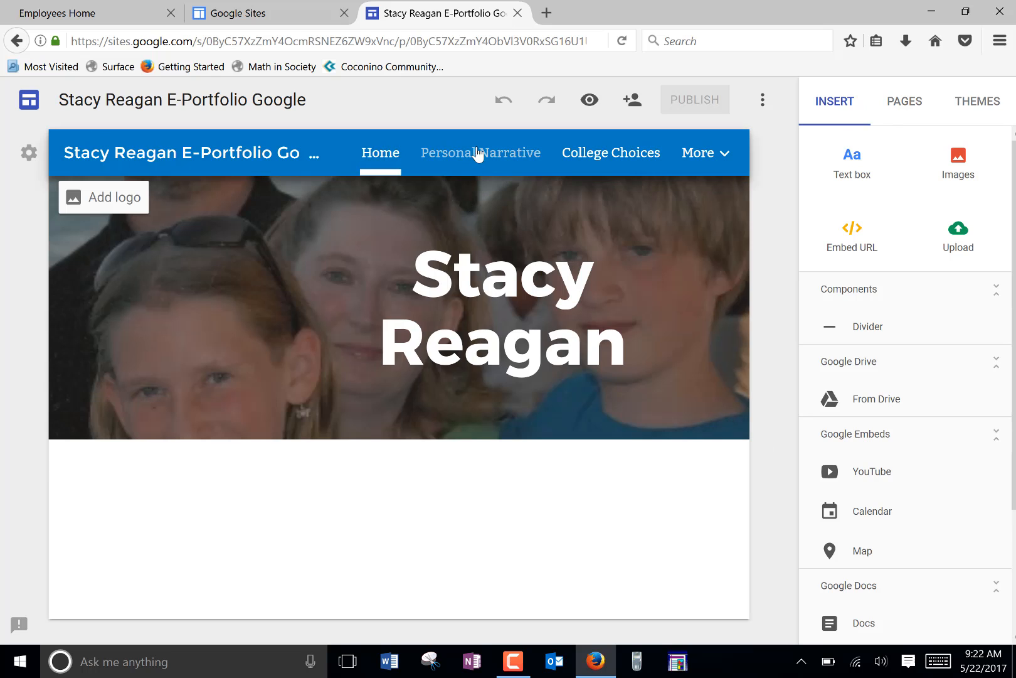
mouse_move(695, 157)
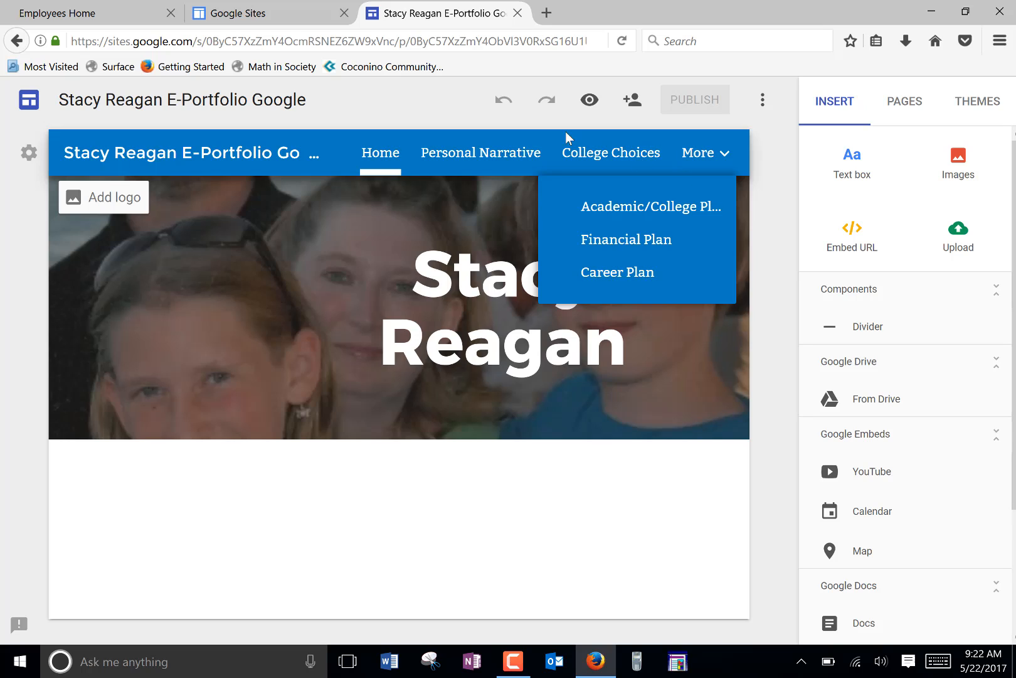
click(917, 110)
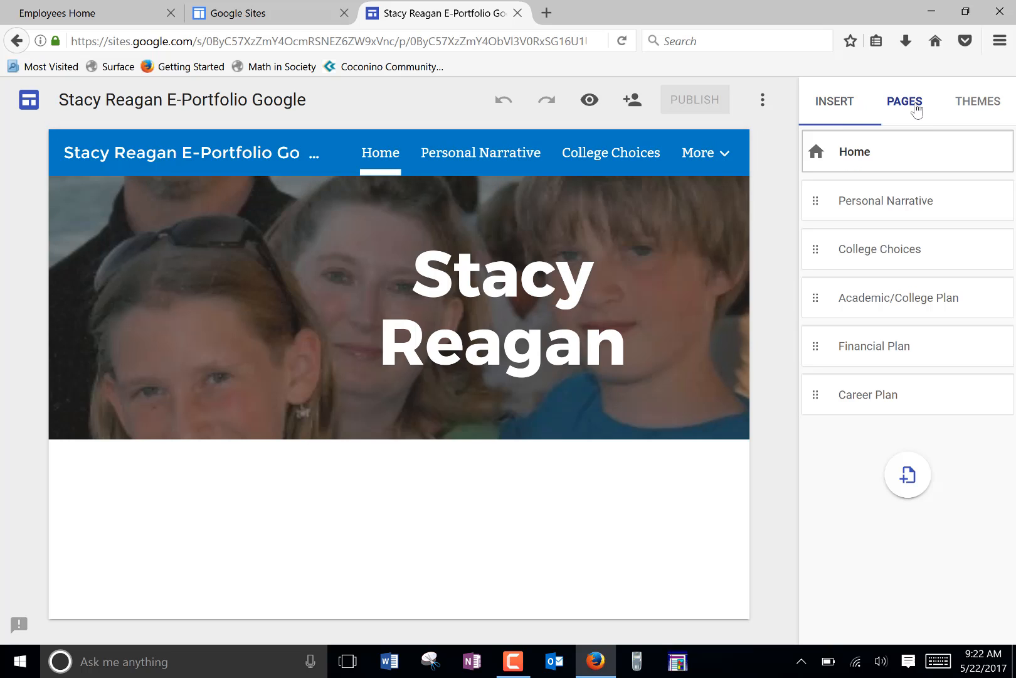
Step: Open the Personal Narrative page of the e-portfolio and publish the site
click(897, 200)
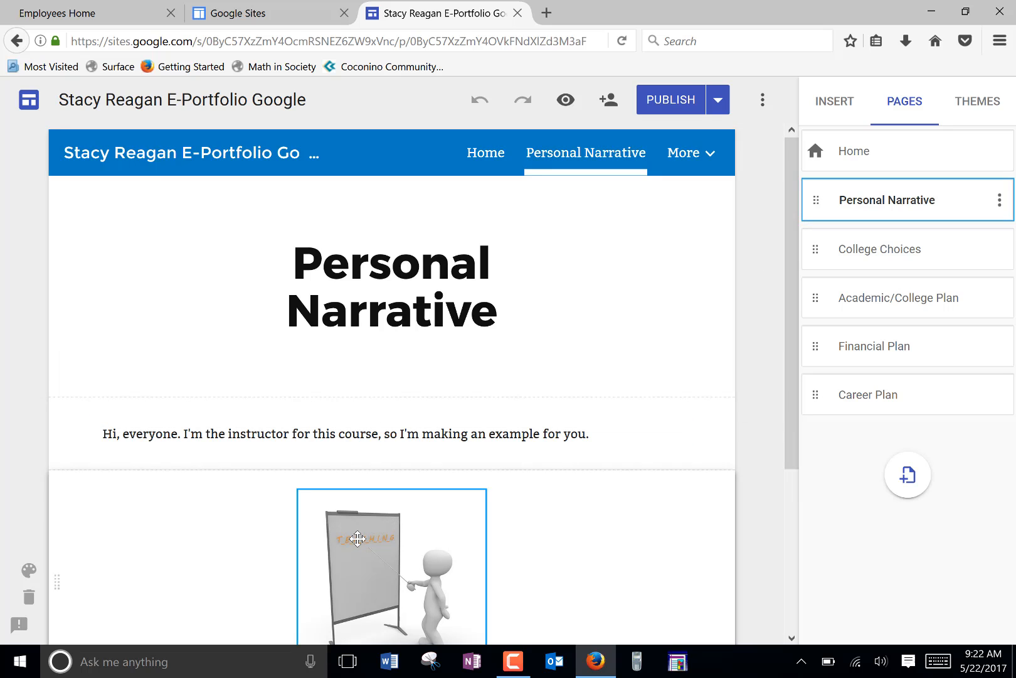
click(364, 441)
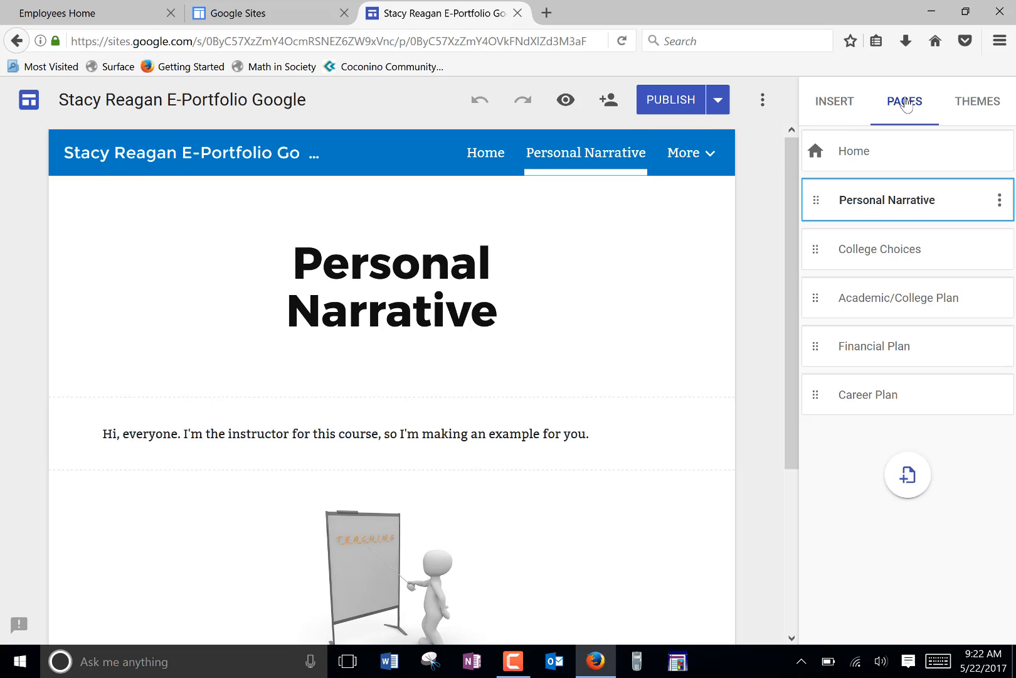
click(667, 104)
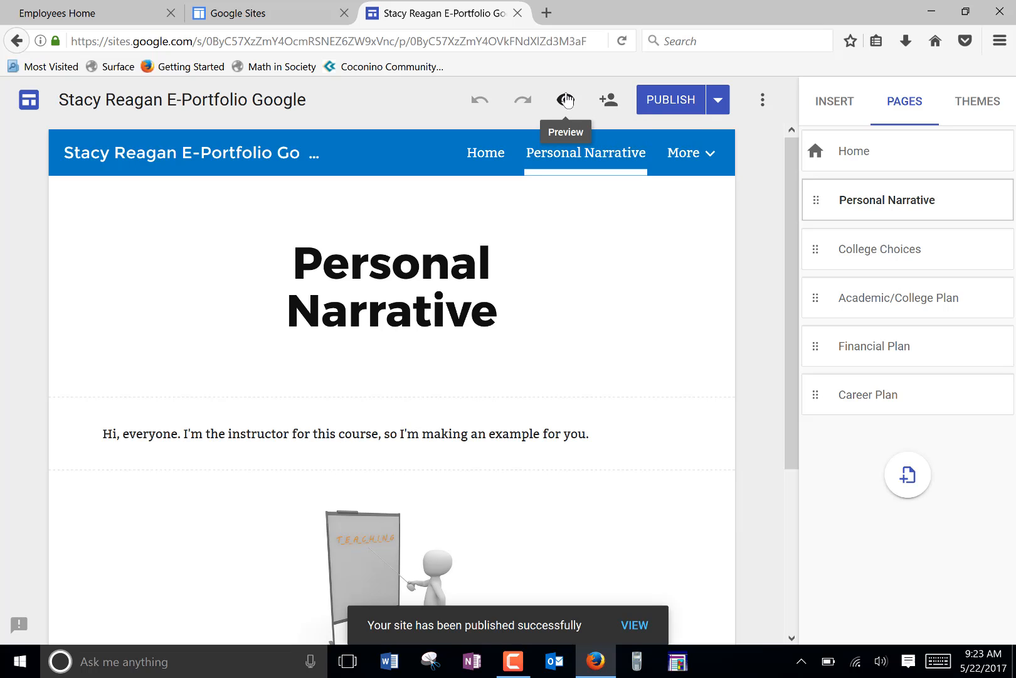
Step: Preview the e-portfolio and look through its Home, Personal Narrative, College Choices, Academic/College Plan, Financial Plan and Career Plan pages
click(567, 100)
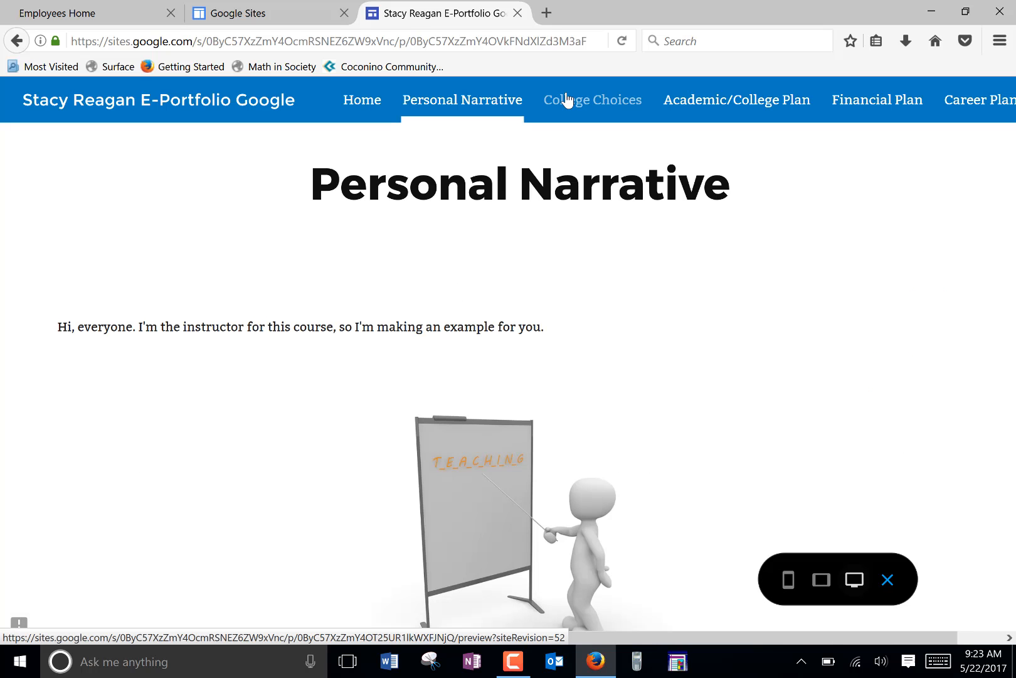
click(365, 104)
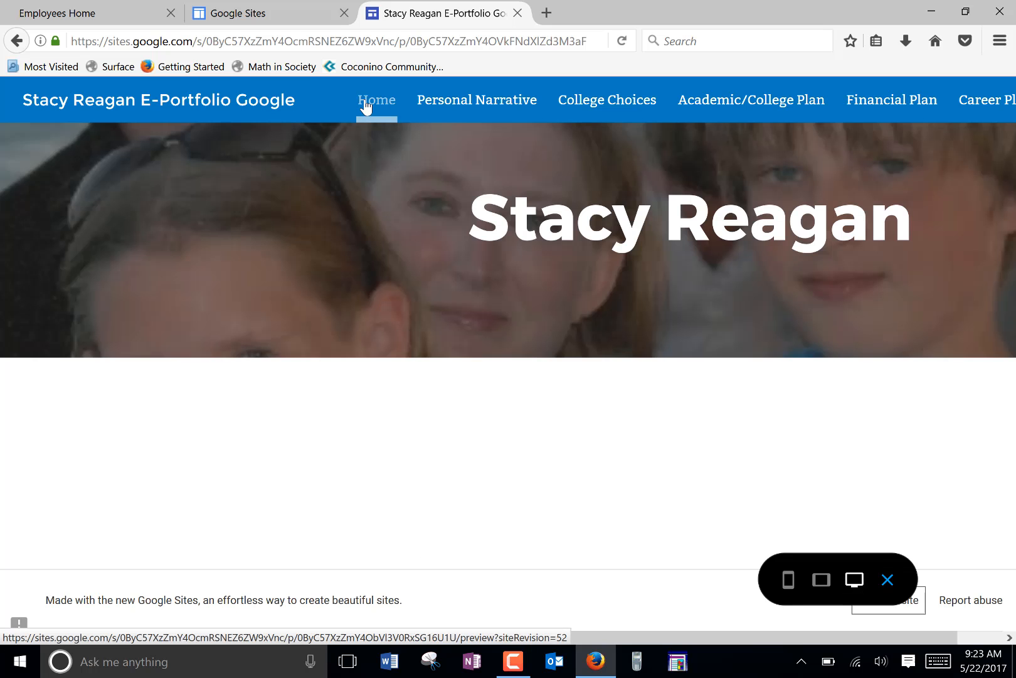
click(471, 102)
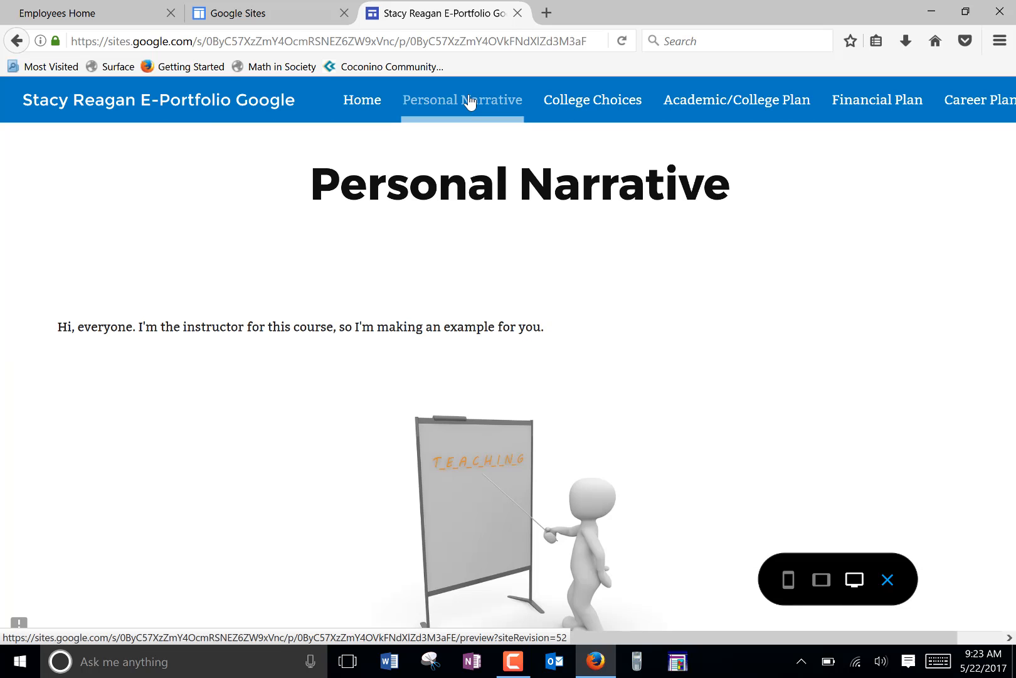
click(588, 101)
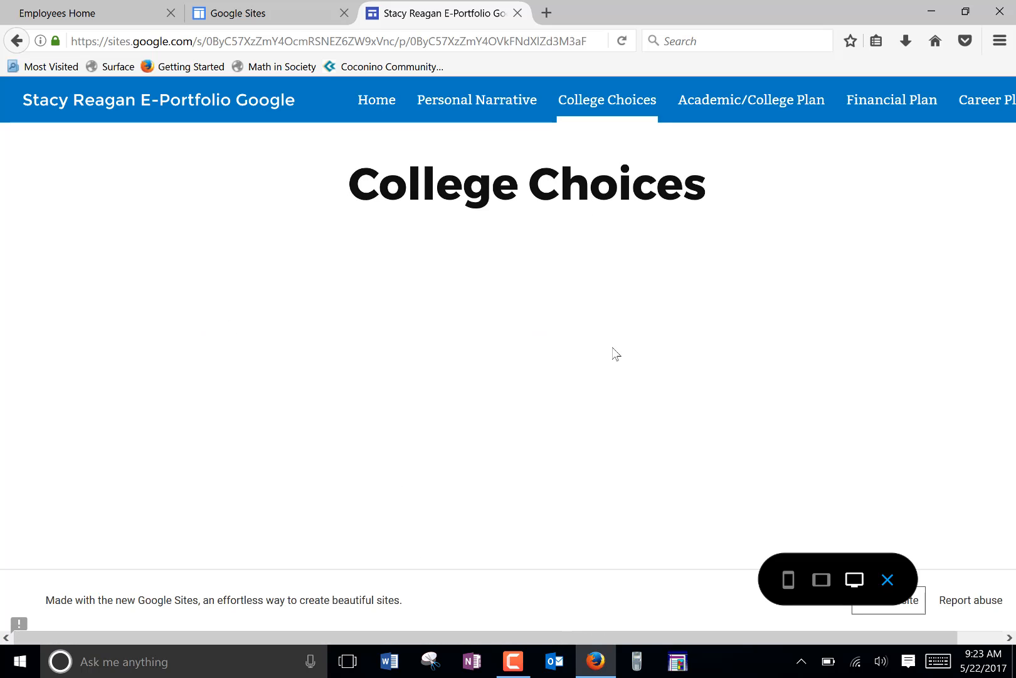
click(751, 102)
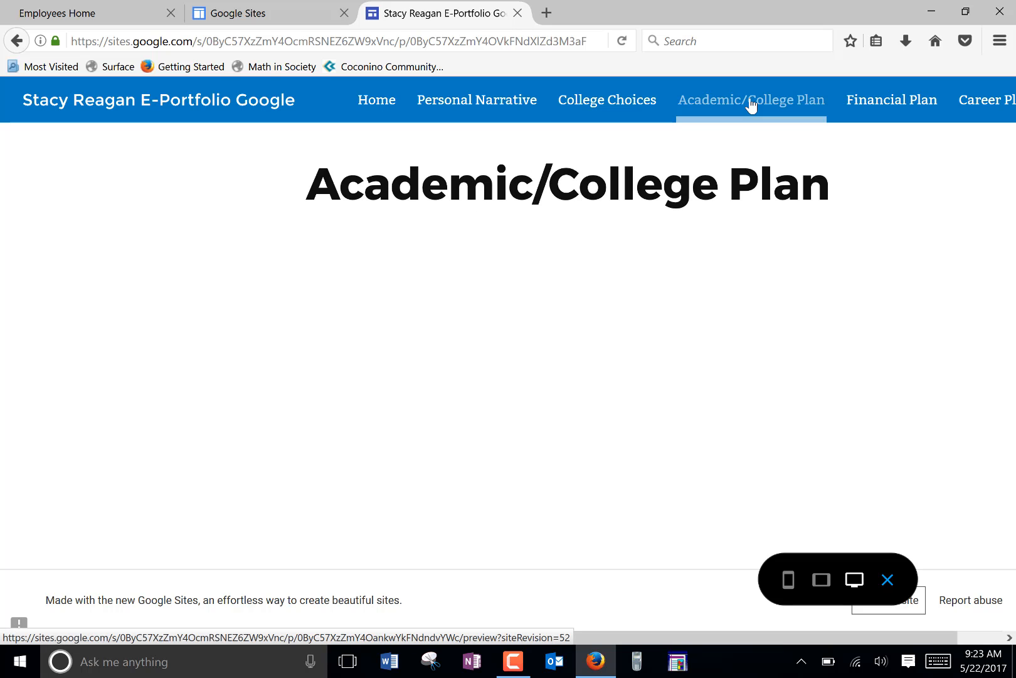
click(869, 102)
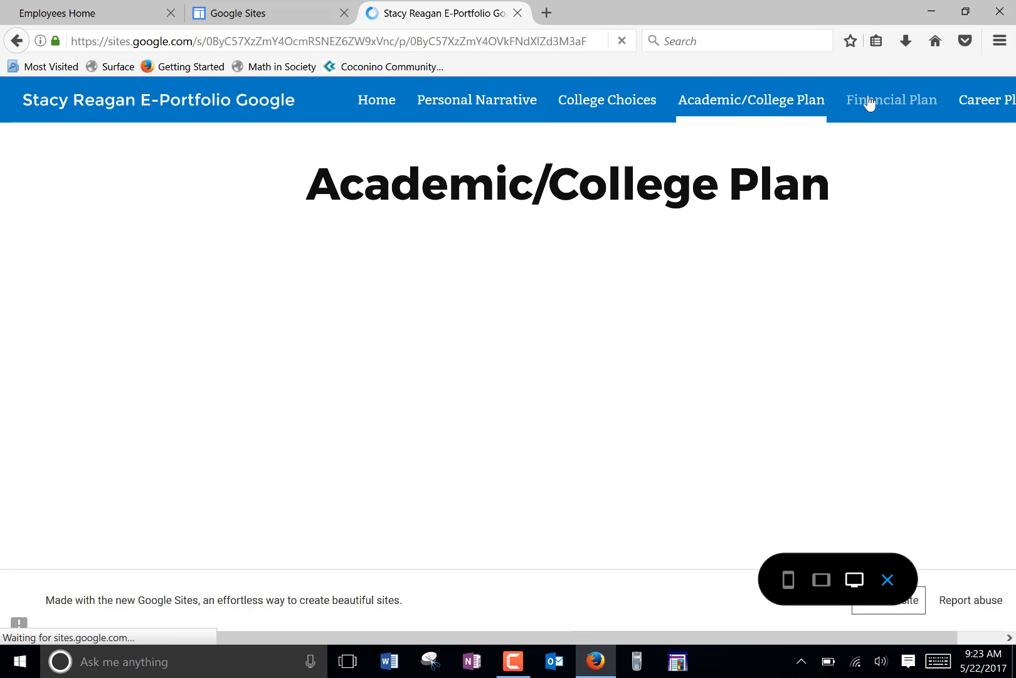
click(988, 103)
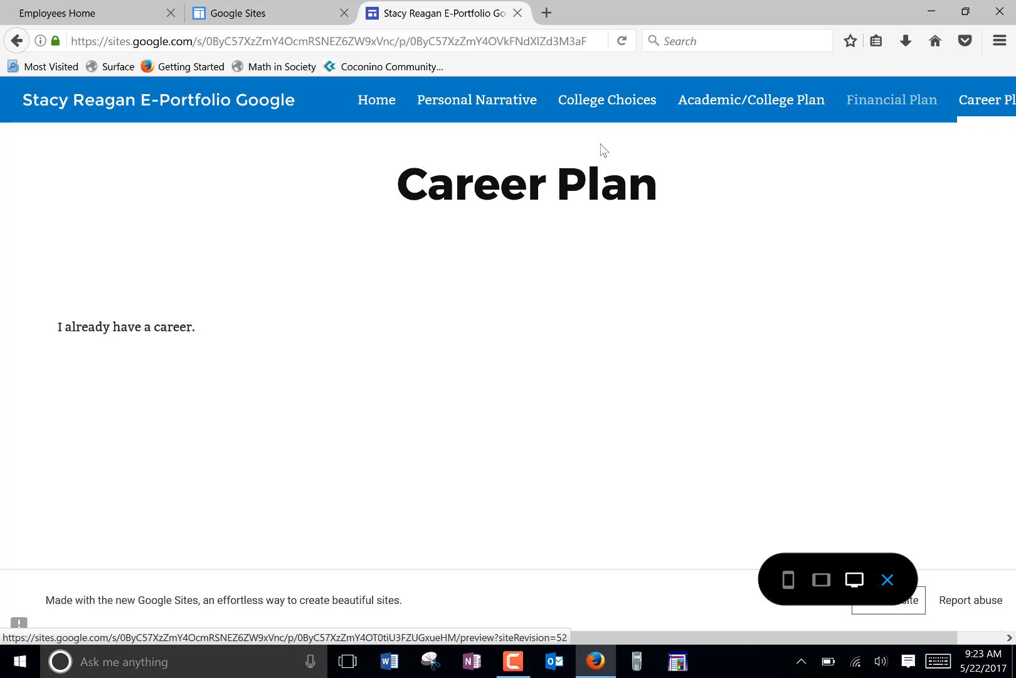
click(301, 7)
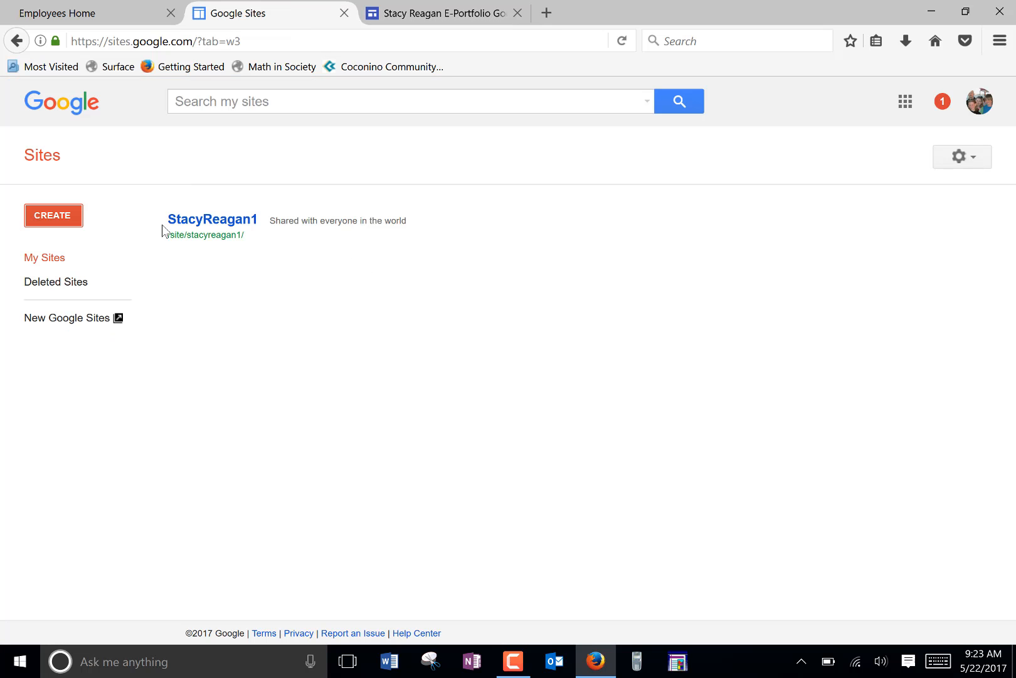
click(57, 261)
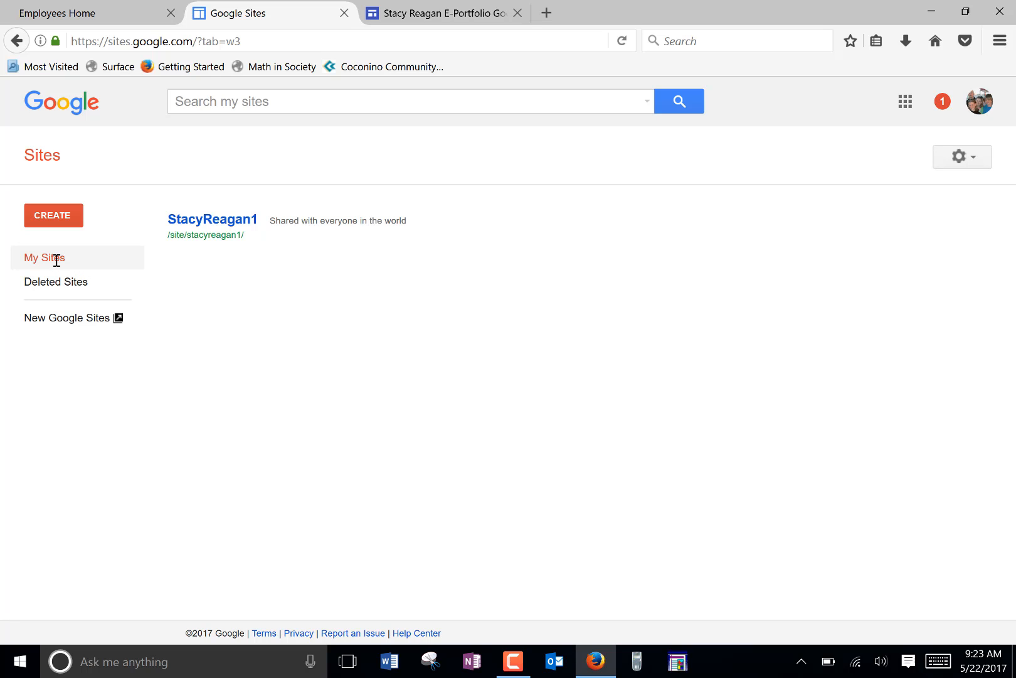
double_click(56, 259)
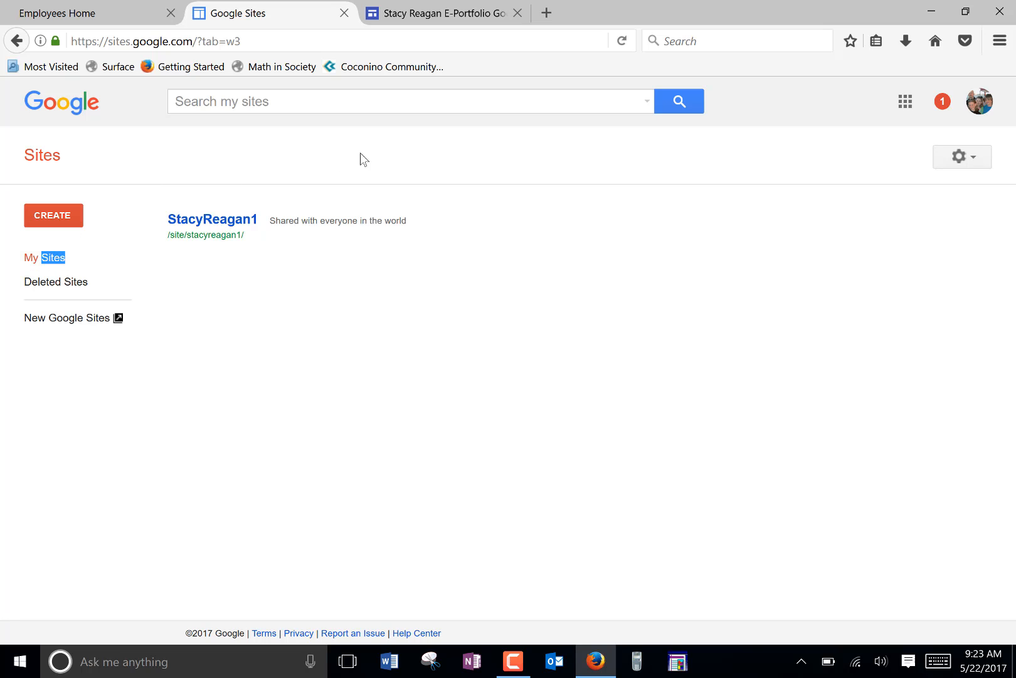
click(410, 18)
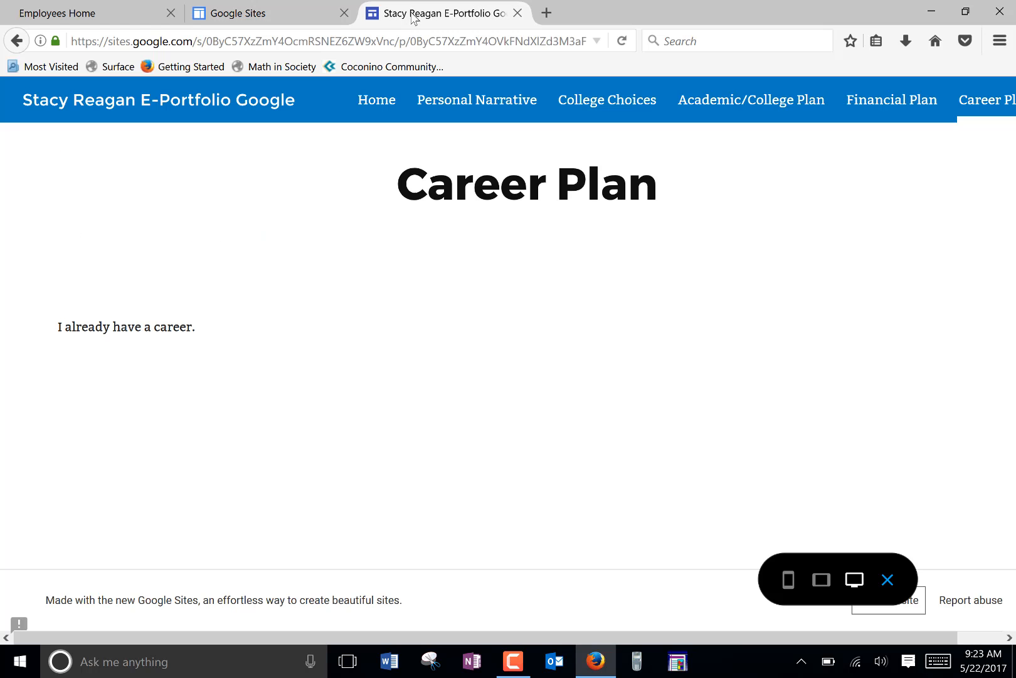
Step: Go back from the preview through the visited pages to the Personal Narrative page in the site editor
click(16, 40)
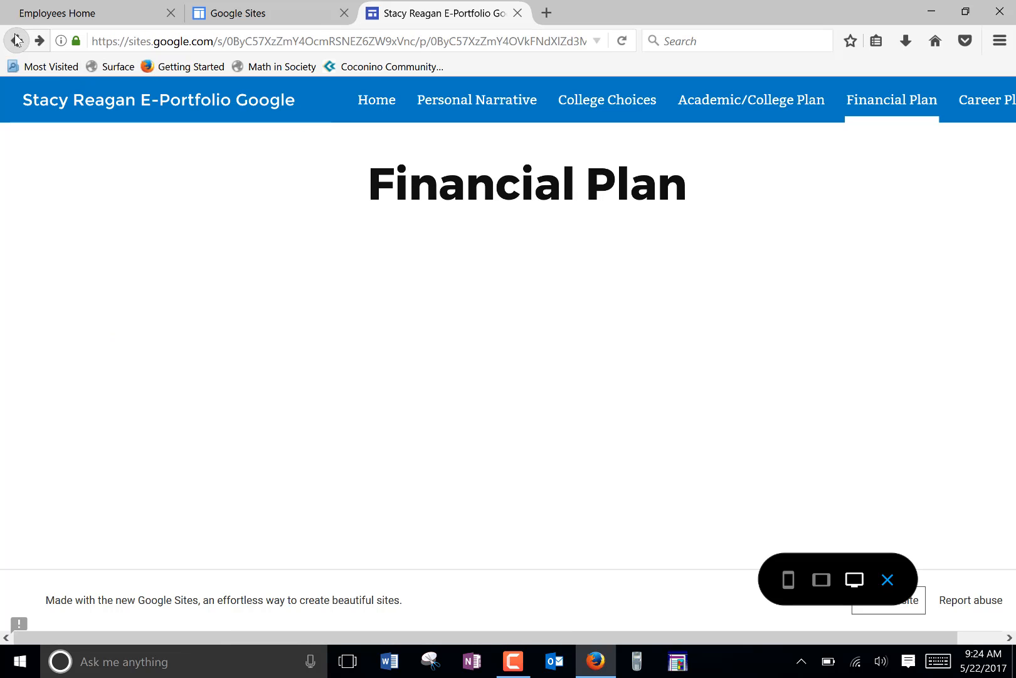
click(16, 41)
click(16, 41)
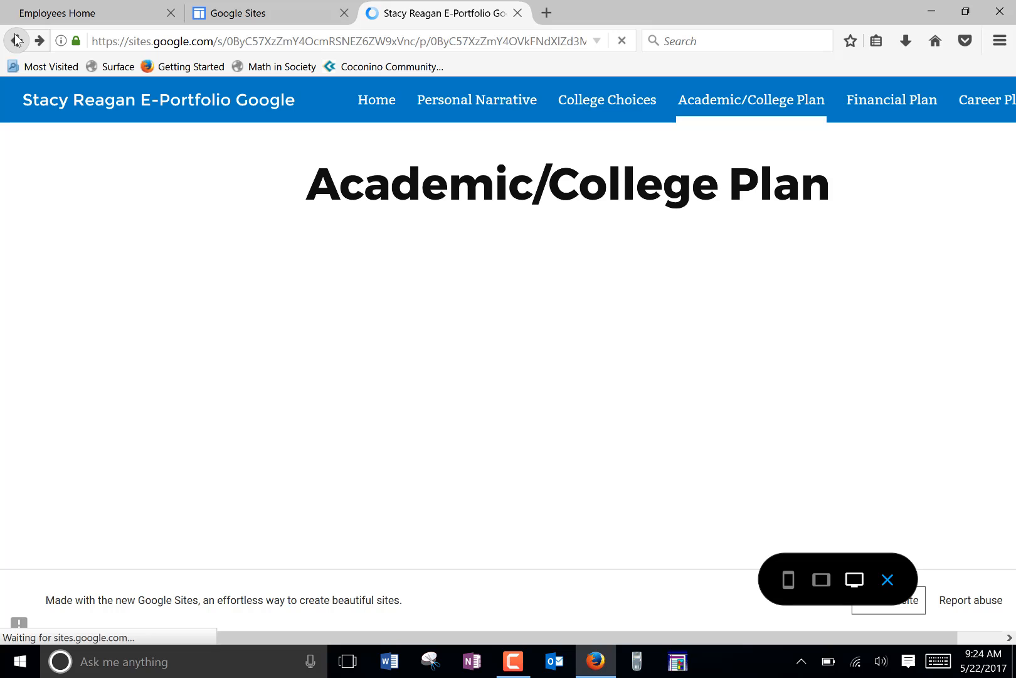
click(16, 41)
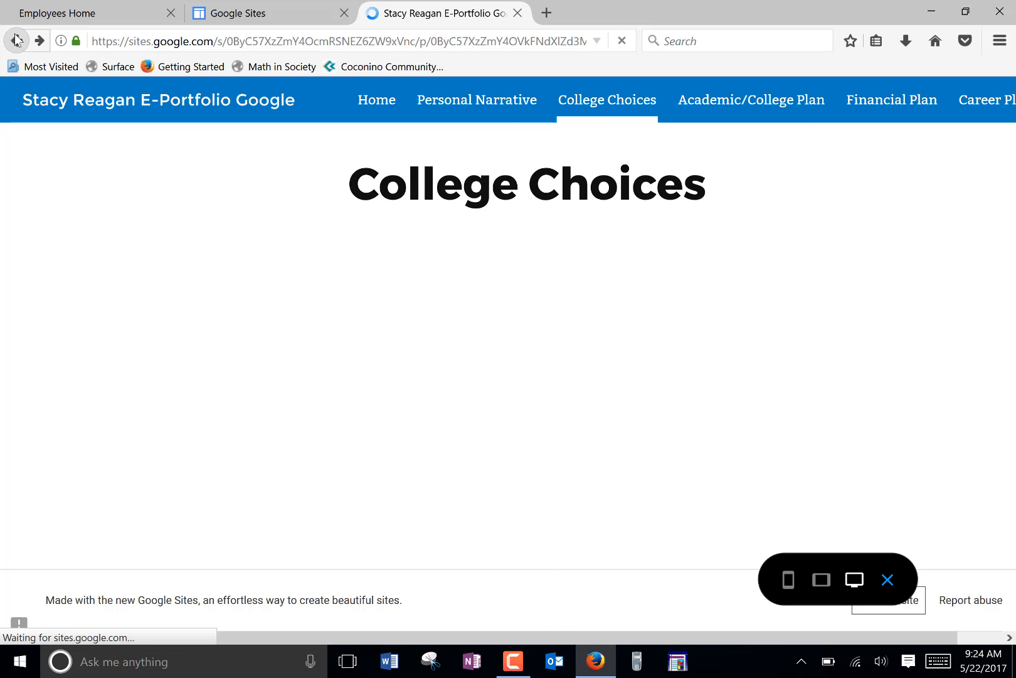
click(16, 41)
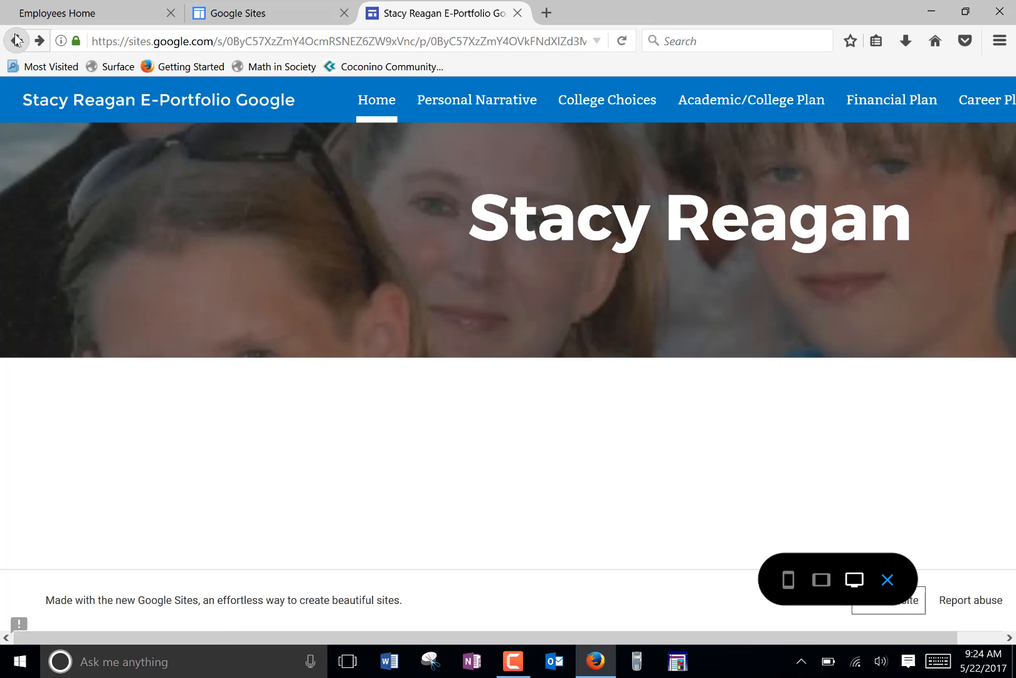
click(16, 41)
click(16, 41)
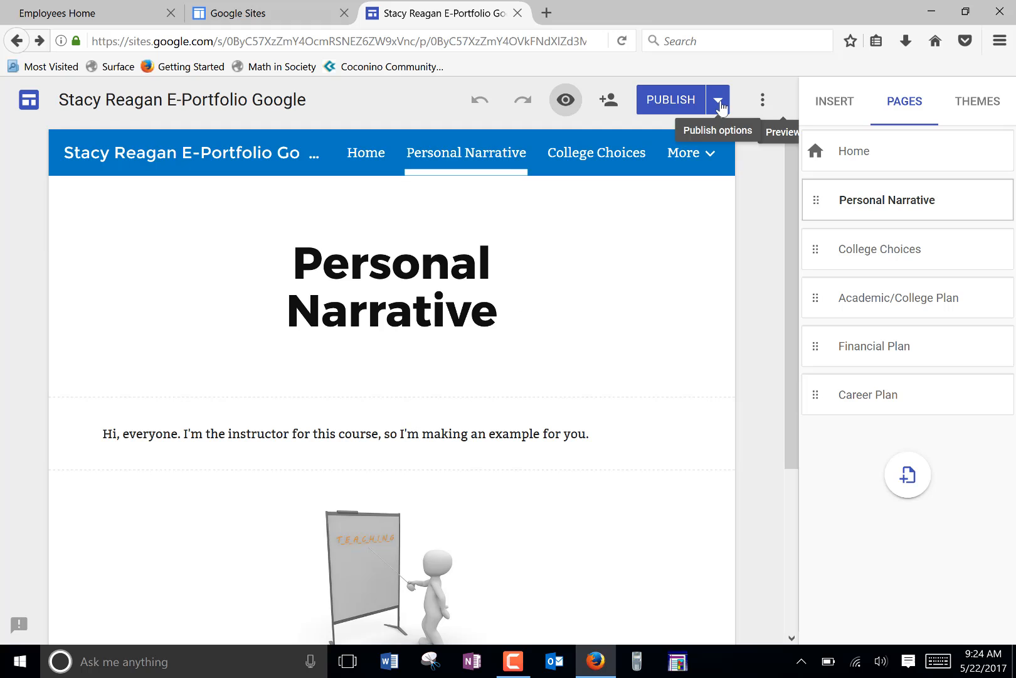
Step: Review the site location and search visibility in the publish settings, and close them without saving
click(719, 102)
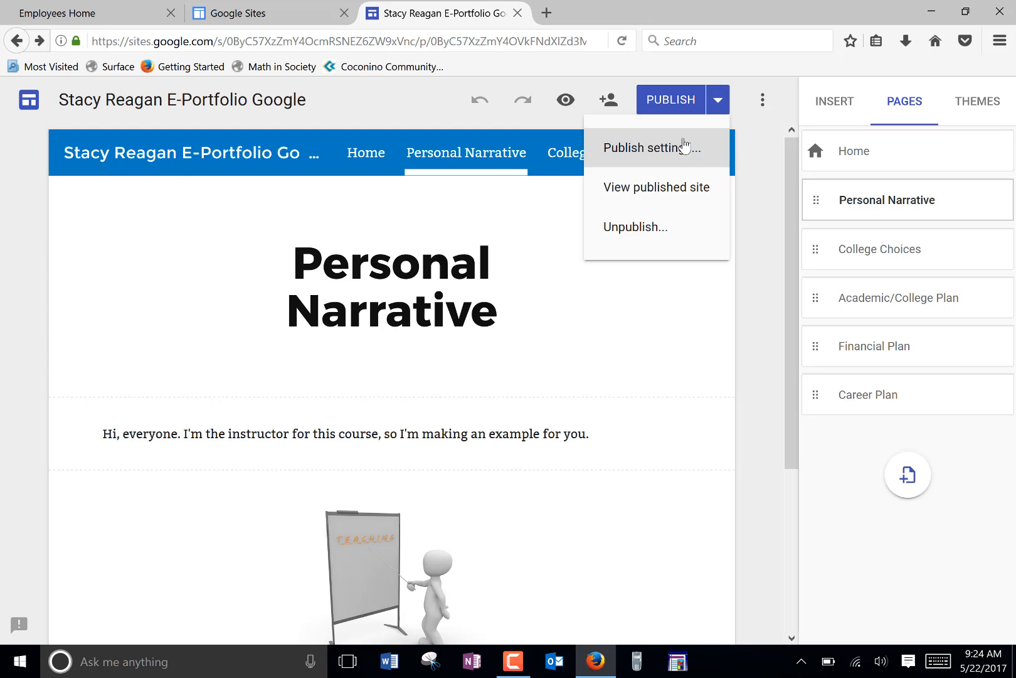
click(652, 148)
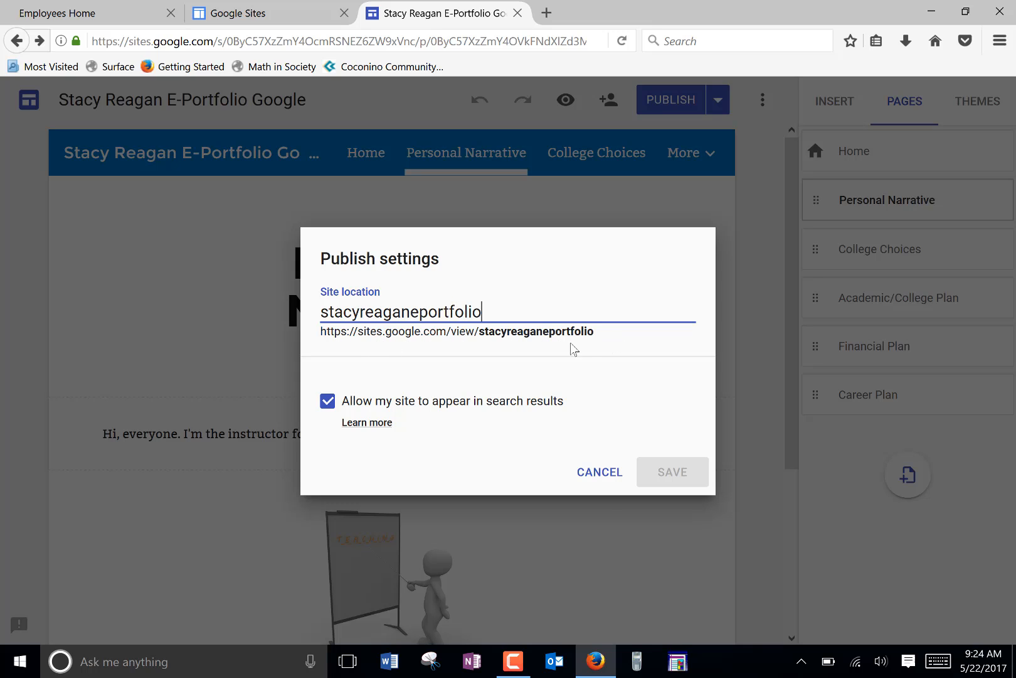
click(610, 472)
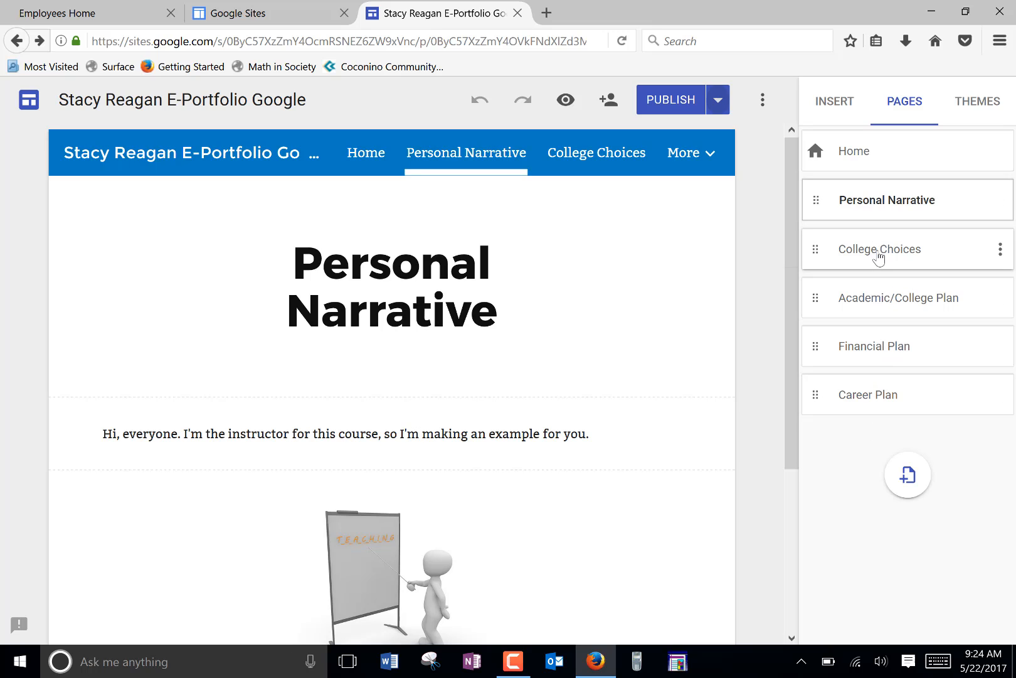
Step: Open the College Choices page for editing, select its header section and display the content elements available for insertion
click(881, 251)
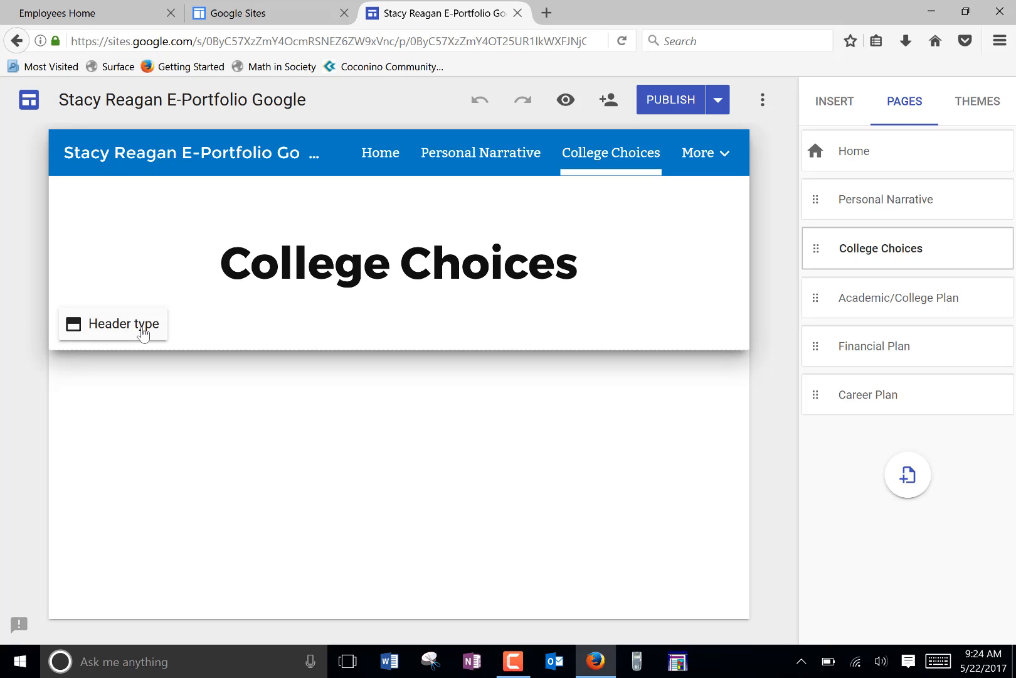
click(217, 328)
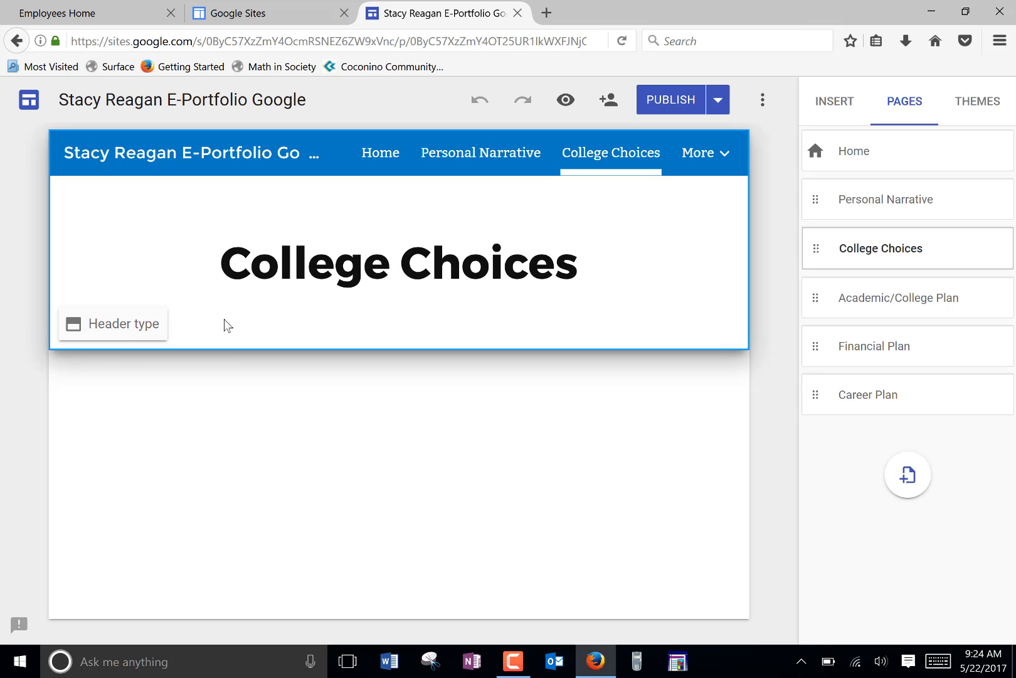
click(833, 105)
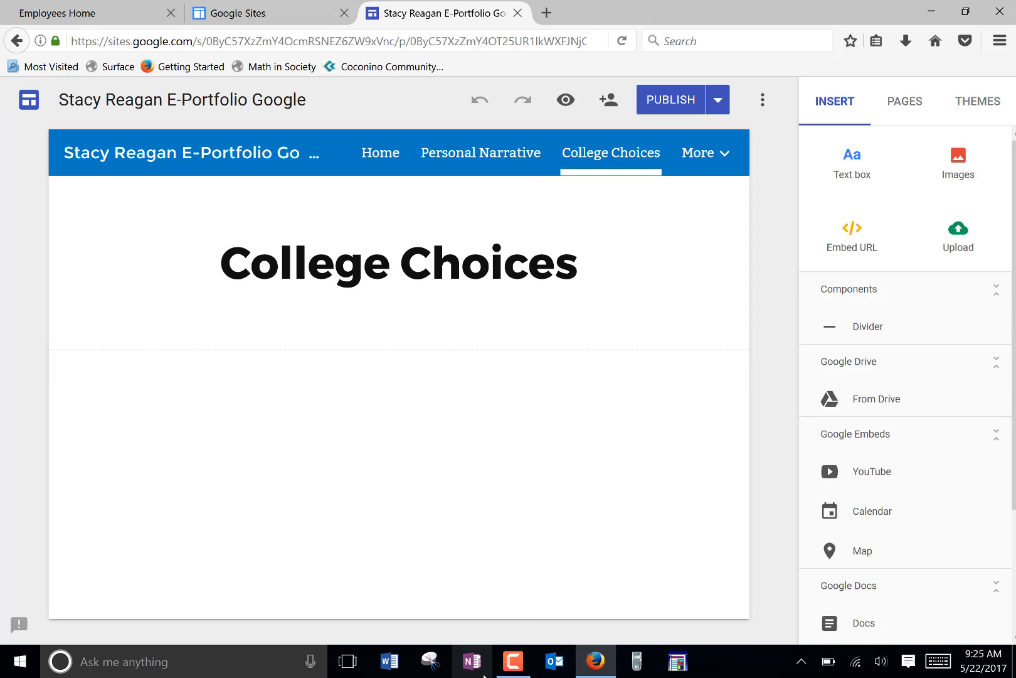
click(522, 661)
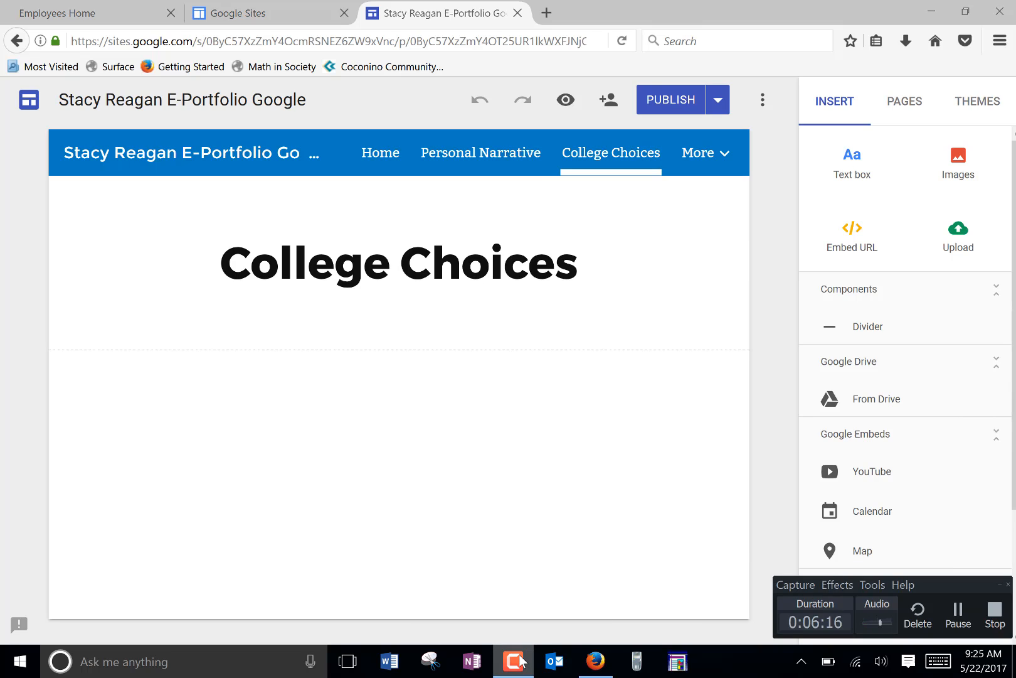